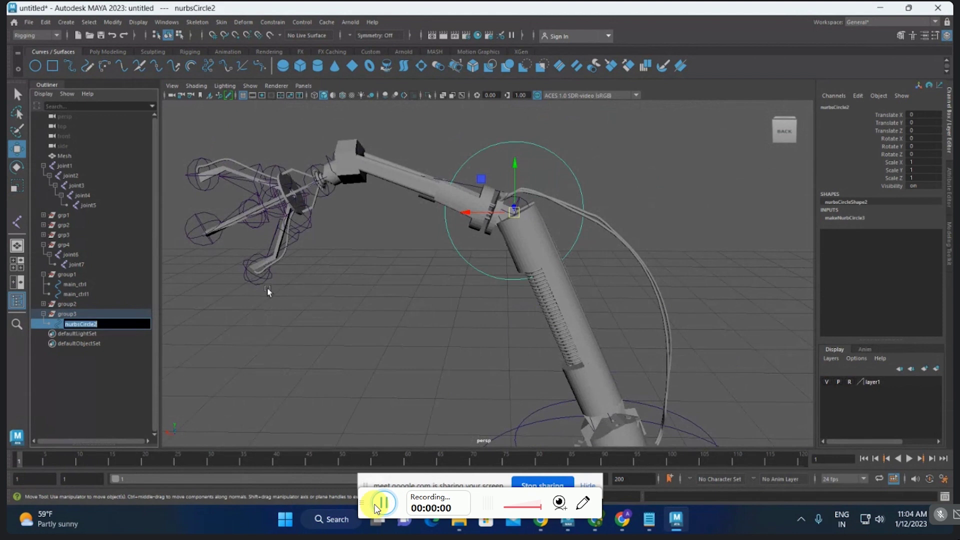
Step: Rename the elbow circle to arm_2 and the circle inside group2 to base_1
type("arm_2")
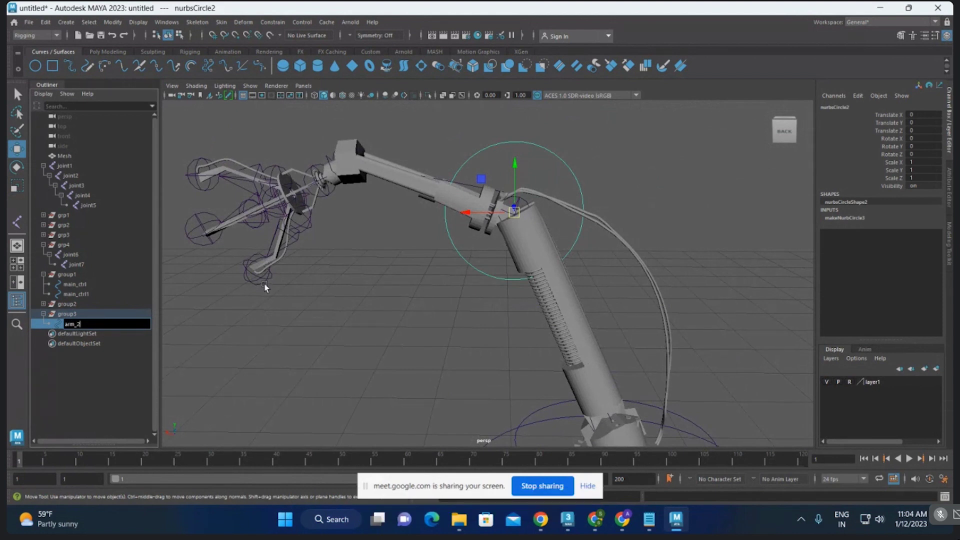
key("Return")
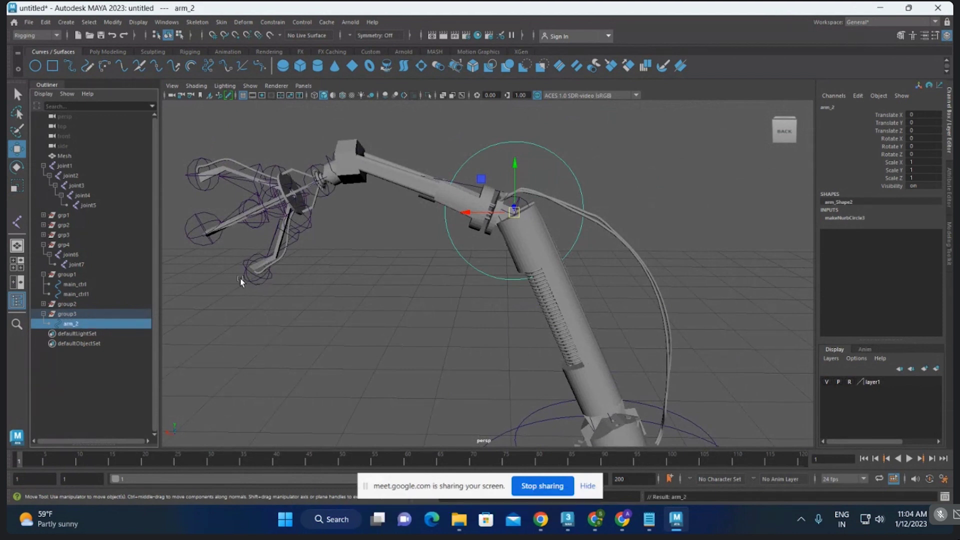
mouse_move(242, 278)
left_mouse_down("alt")
mouse_move(613, 248)
mouse_move(430, 263)
left_mouse_up("alt")
left_click(614, 248)
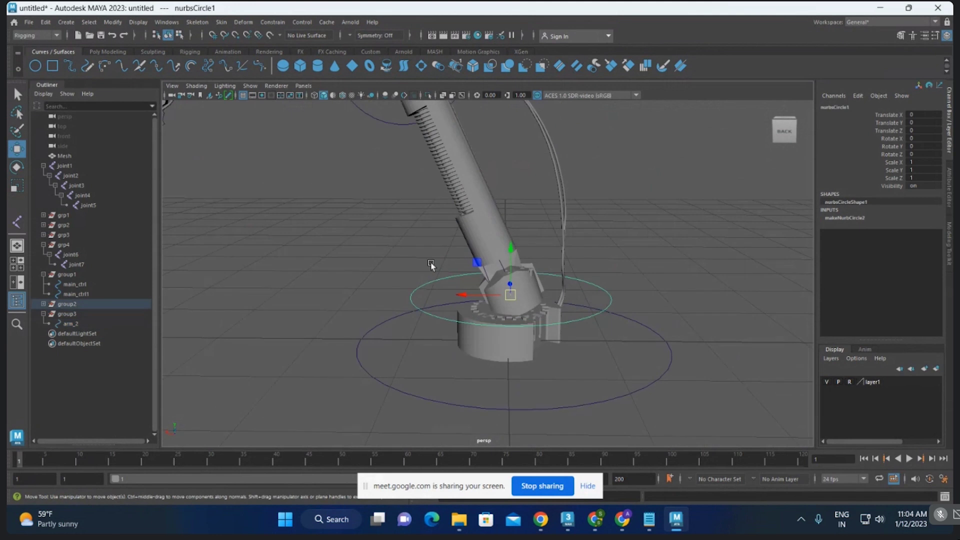
left_click(43, 304)
double_click(120, 313)
type("base_1")
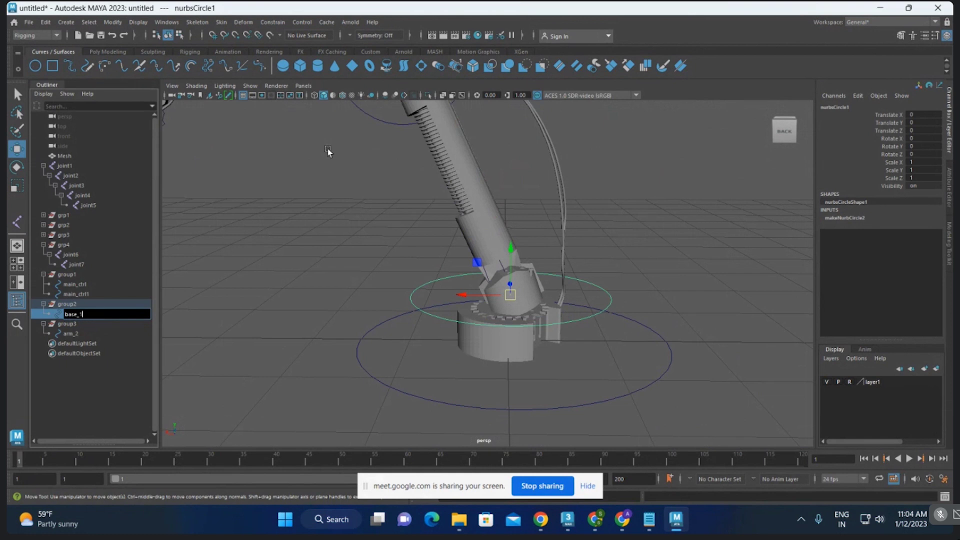
key("Return")
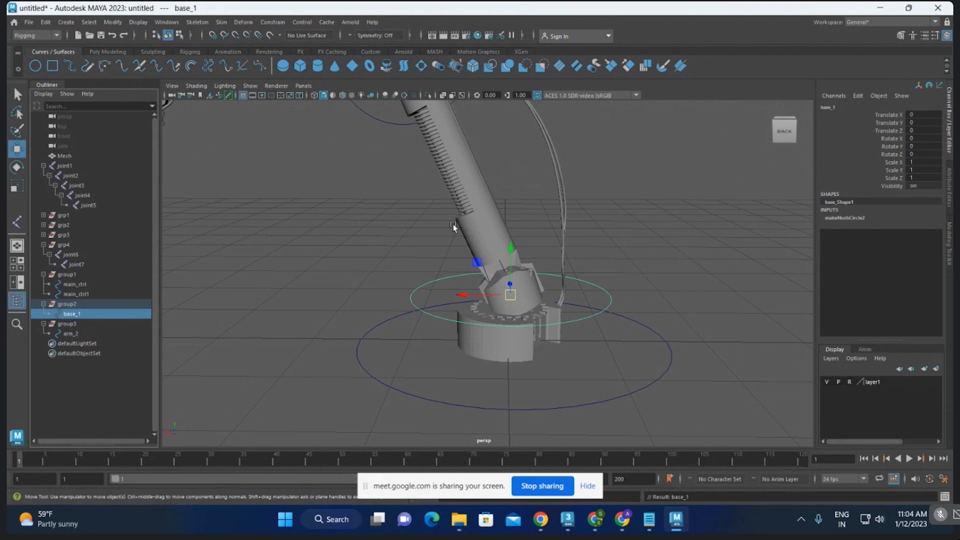
Step: Rename arm_2 to arm_1 and add a new NURBS circle at the origin
middle_click_drag(587, 258, 559, 281, "alt")
left_click(394, 239)
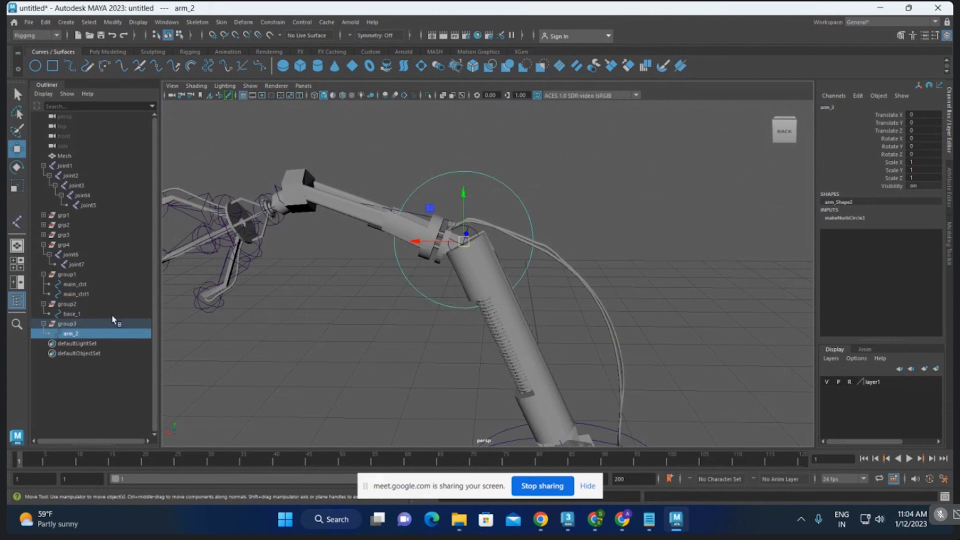
double_click(83, 333)
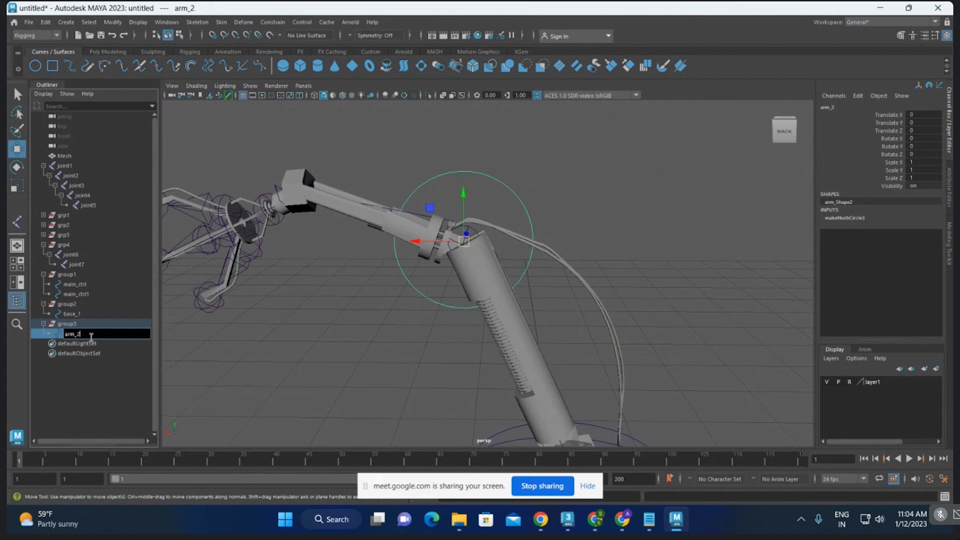
type("1")
left_click(346, 326)
left_click_drag(346, 325, 622, 384, "alt")
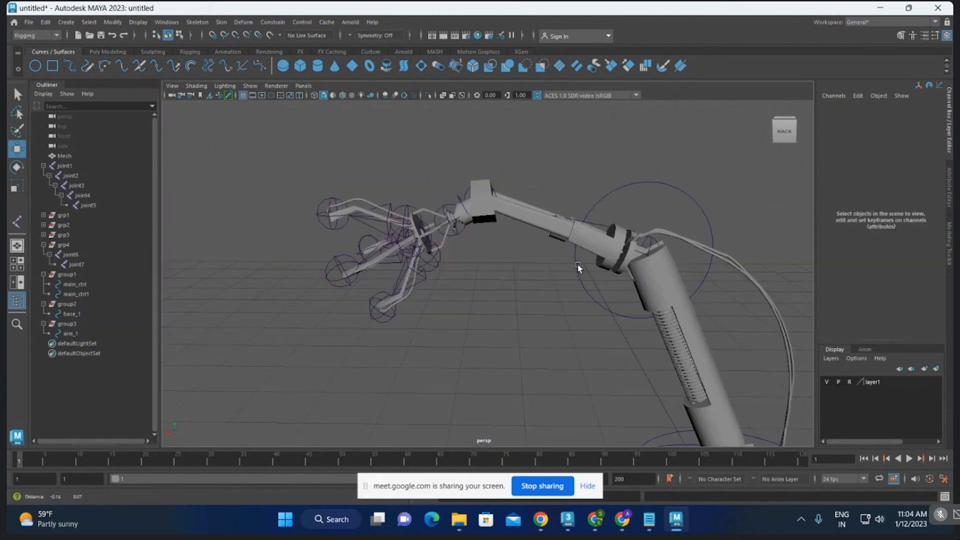
right_click_drag(622, 385, 553, 304, "alt")
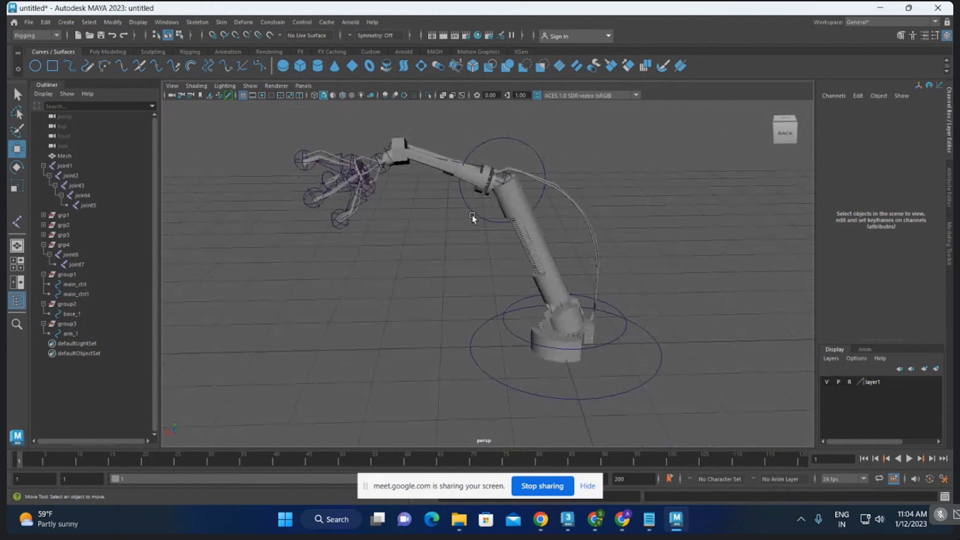
left_click(35, 66)
Step: Group nurbsCircle1 into group4 and admit the waiting participant to the video call
scroll(468, 297, "up", 3)
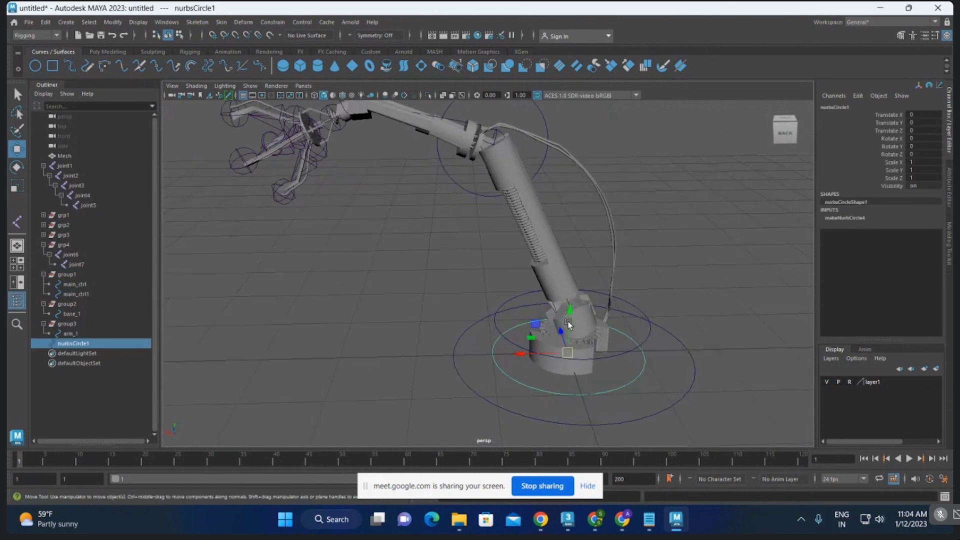
key("ctrl+g")
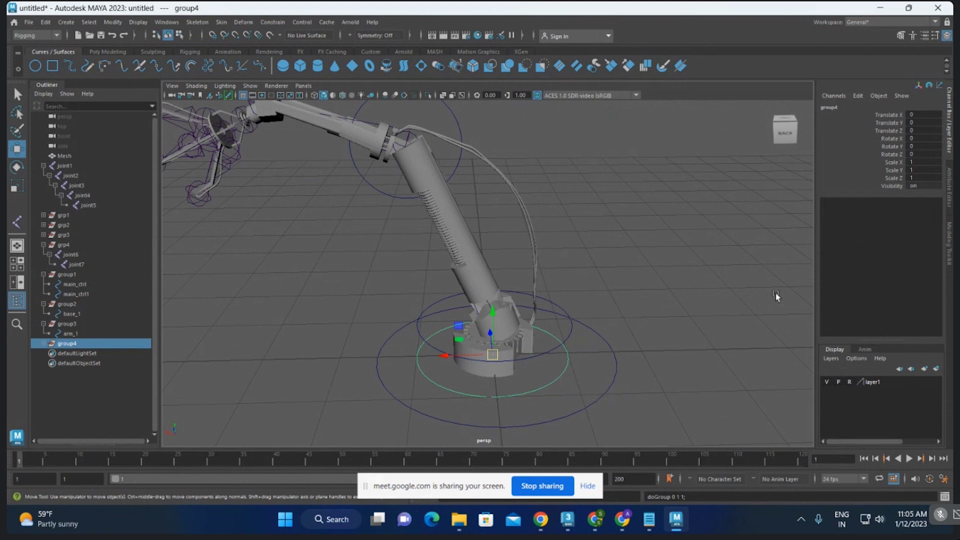
left_click(623, 523)
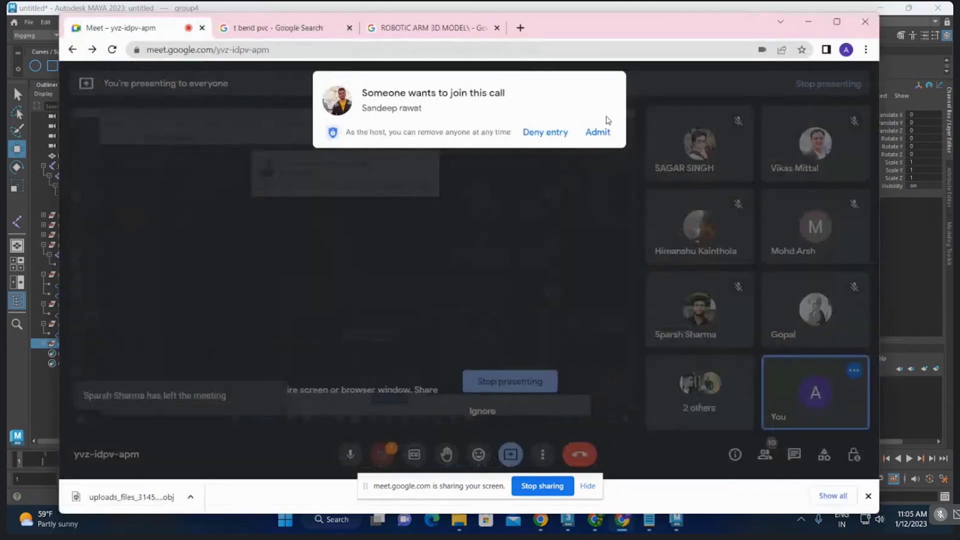
left_click(598, 132)
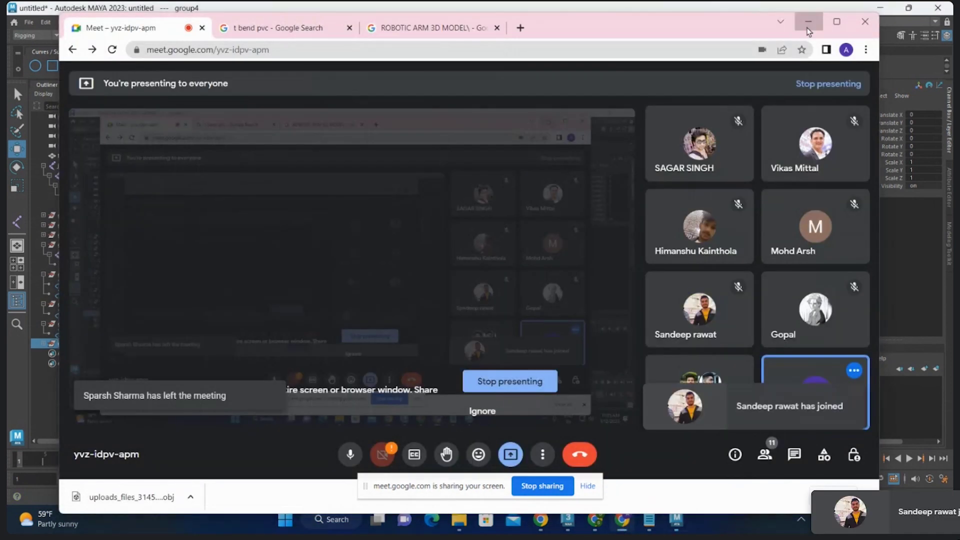
left_click(808, 22)
left_click_drag(545, 238, 585, 266, "alt")
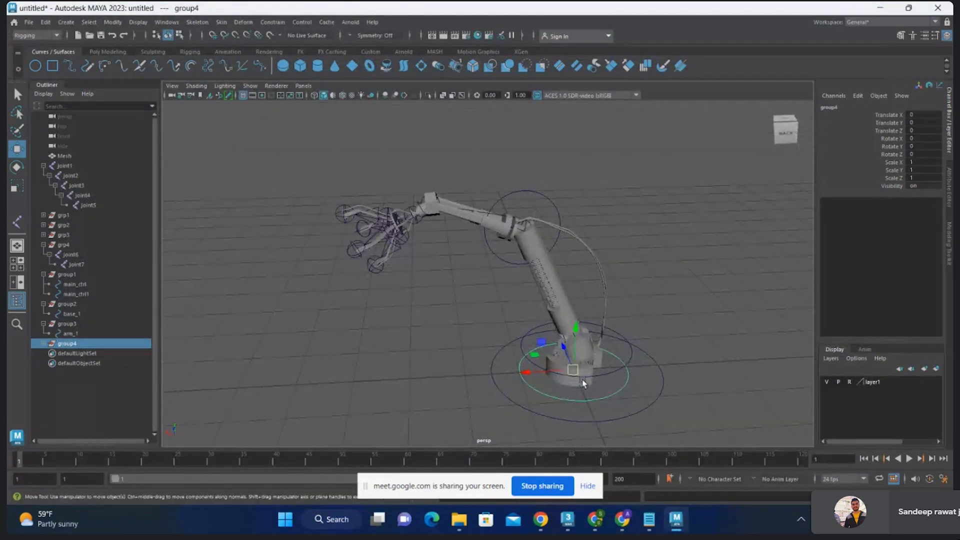
Step: Snap group4 onto the wrist joint at translate 2.515, 3.267, 0 in the front view
left_click_drag(573, 369, 423, 205)
scroll(425, 210, "up", 5)
mouse_move(499, 240)
left_mouse_down("alt")
mouse_move(616, 282)
mouse_move(641, 313)
mouse_move(546, 275)
left_mouse_up("alt")
scroll(641, 313, "up", 3)
key("space")
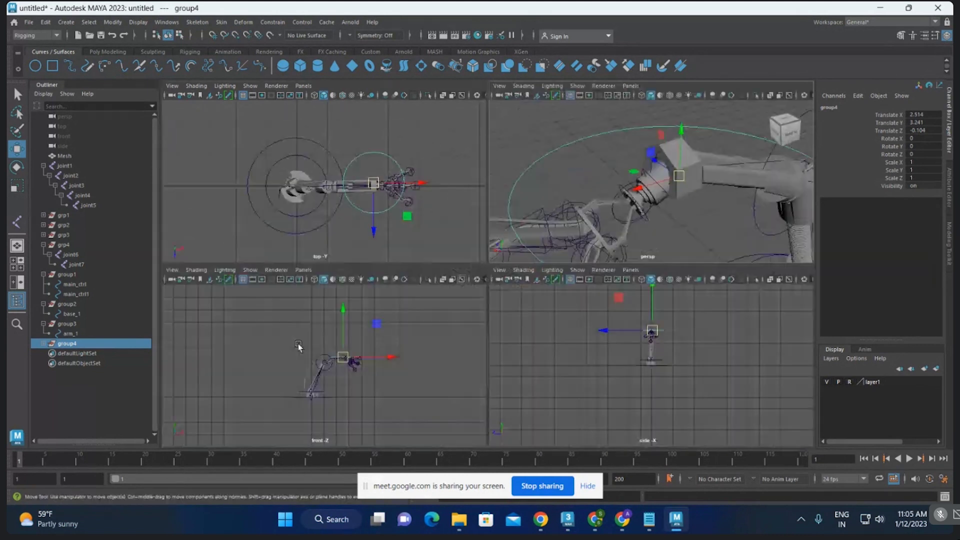
key("space")
mouse_move(433, 257)
middle_mouse_down("alt")
mouse_move(338, 279)
mouse_move(475, 315)
mouse_move(510, 280)
mouse_move(495, 233)
mouse_move(554, 287)
middle_mouse_up("alt")
scroll(360, 290, "up", 3)
scroll(510, 280, "up", 2)
scroll(526, 232, "up", 3)
left_click_drag(485, 242, 483, 220)
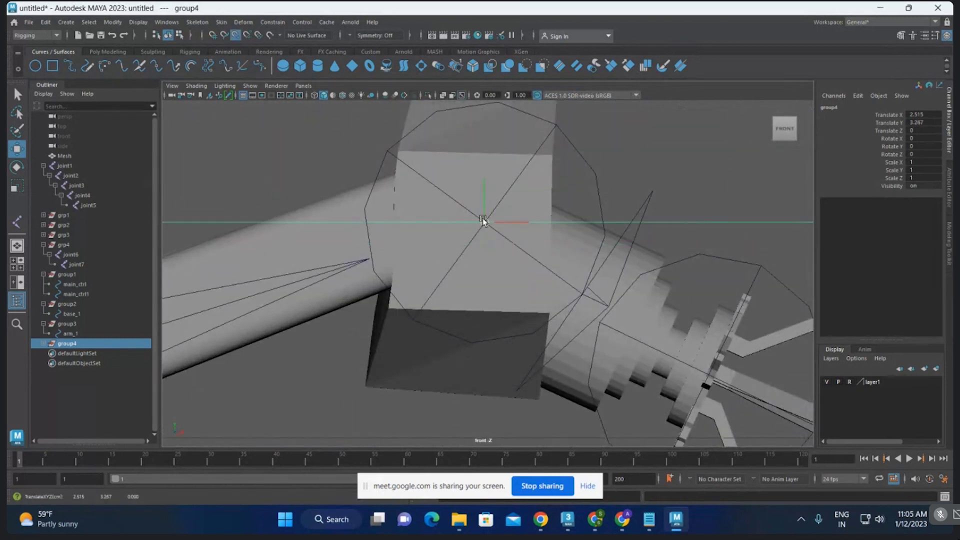
Step: Scale group4 down to 0.848 in the perspective view
scroll(613, 278, "down", 2)
scroll(671, 268, "down", 3)
key("space")
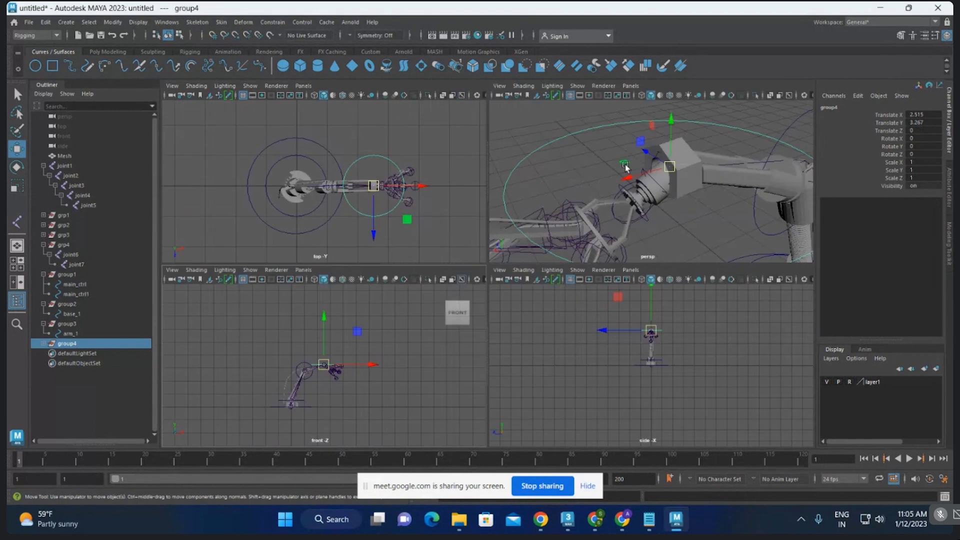
key("space")
left_click_drag(626, 168, 490, 220, "alt")
key("r")
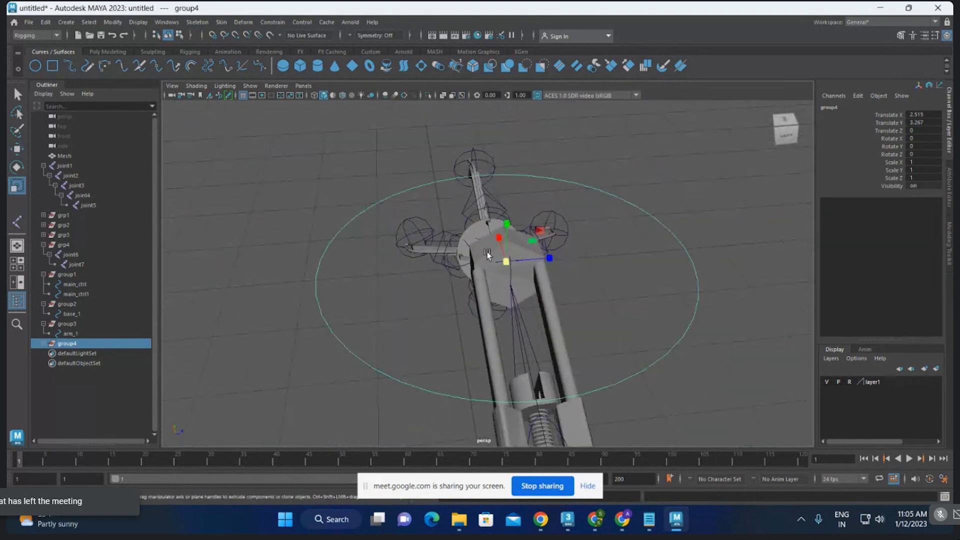
mouse_move(508, 262)
left_mouse_down()
mouse_move(442, 242)
mouse_move(480, 281)
mouse_move(510, 261)
mouse_move(519, 195)
left_mouse_up()
key("e")
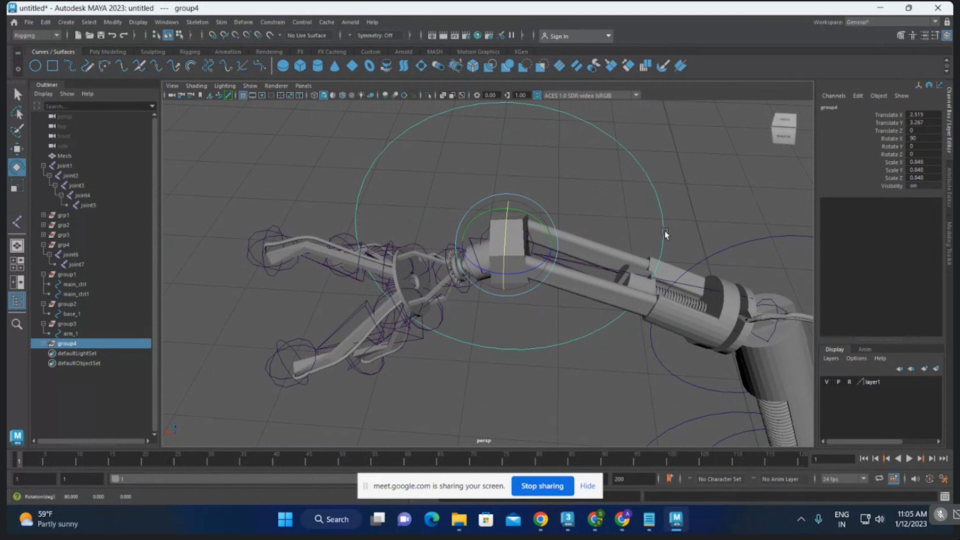
Step: Scale group4 down to 0.388 around the wrist, deselect it, and inspect the arm
mouse_move(665, 231)
left_mouse_down("alt")
mouse_move(595, 190)
mouse_move(497, 259)
mouse_move(468, 239)
mouse_move(318, 190)
mouse_move(343, 200)
left_mouse_up("alt")
key("r")
mouse_move(504, 198)
left_mouse_down("alt")
mouse_move(511, 212)
mouse_move(491, 241)
left_mouse_up("alt")
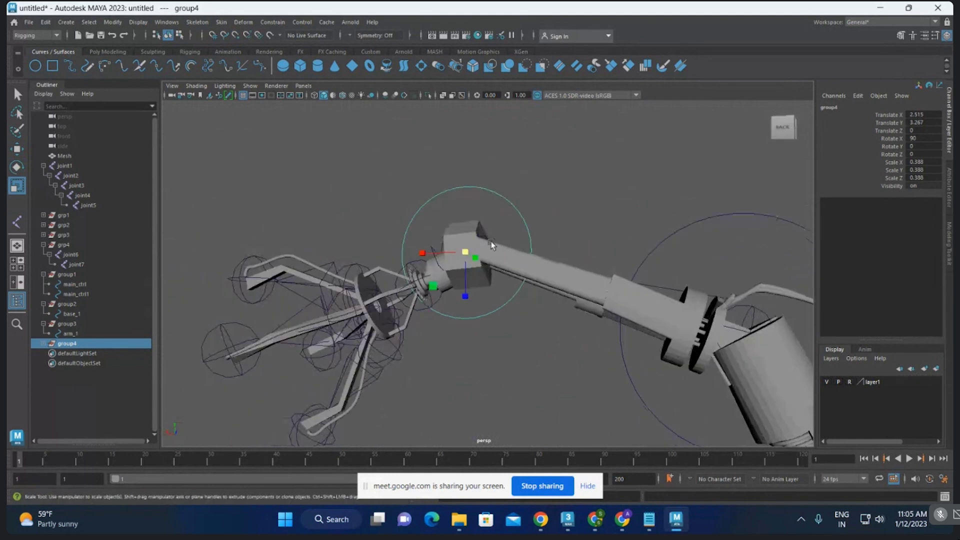
scroll(490, 240, "down", 5)
scroll(529, 224, "up", 2)
mouse_move(572, 224)
left_mouse_down("alt")
mouse_move(553, 205)
mouse_move(490, 207)
mouse_move(546, 216)
mouse_move(565, 306)
mouse_move(555, 268)
left_mouse_up("alt")
scroll(546, 216, "up", 3)
left_click(566, 307)
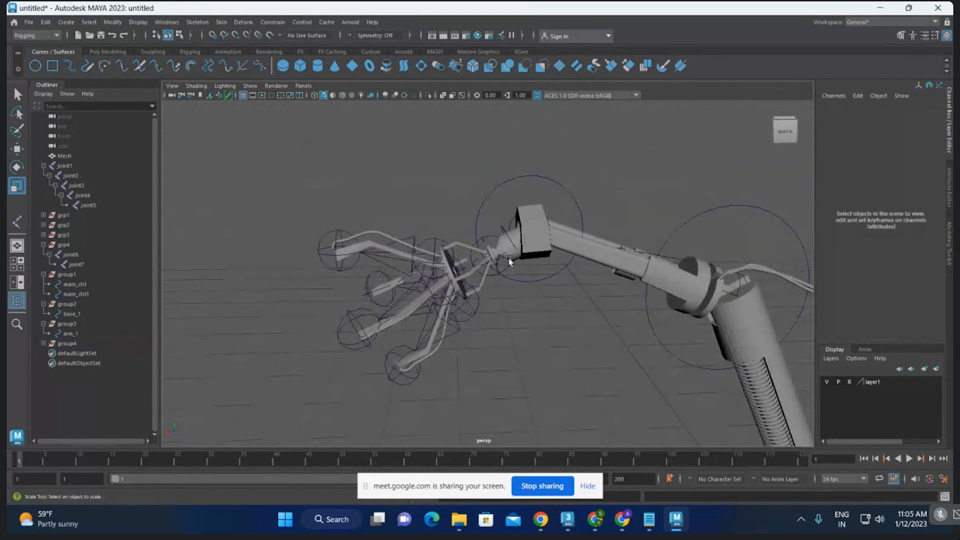
mouse_move(598, 320)
left_mouse_down("alt")
mouse_move(535, 253)
mouse_move(508, 273)
mouse_move(488, 248)
mouse_move(504, 240)
left_mouse_up("alt")
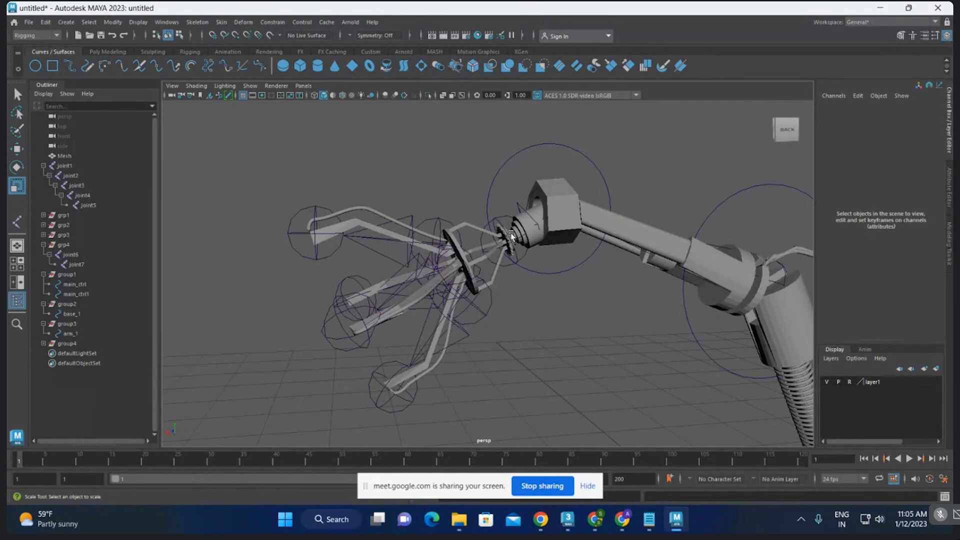
left_click_drag(512, 237, 569, 204, "alt")
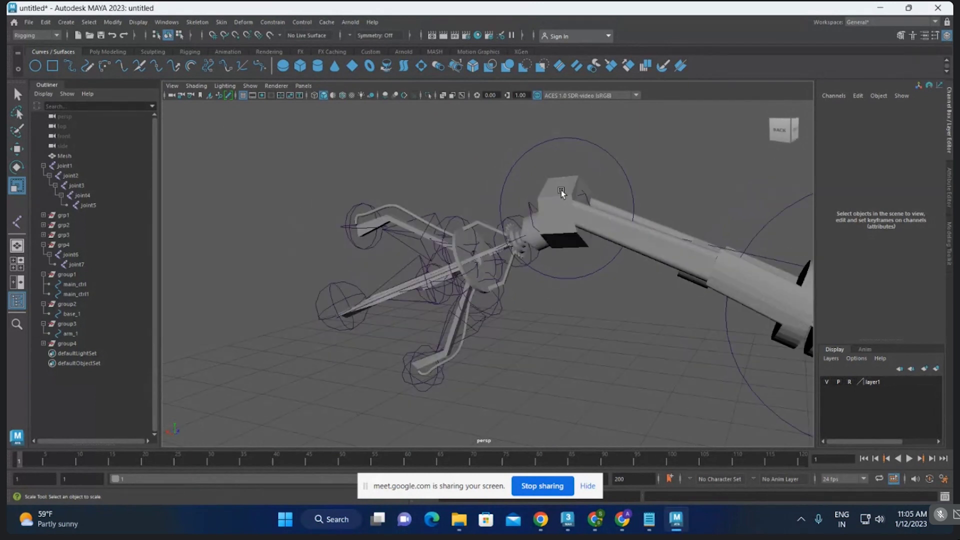
scroll(560, 190, "down", 5)
left_click_drag(561, 190, 450, 210, "alt")
Step: Create another NURBS circle, group it as group5, and move it toward the gripper
left_click(68, 65)
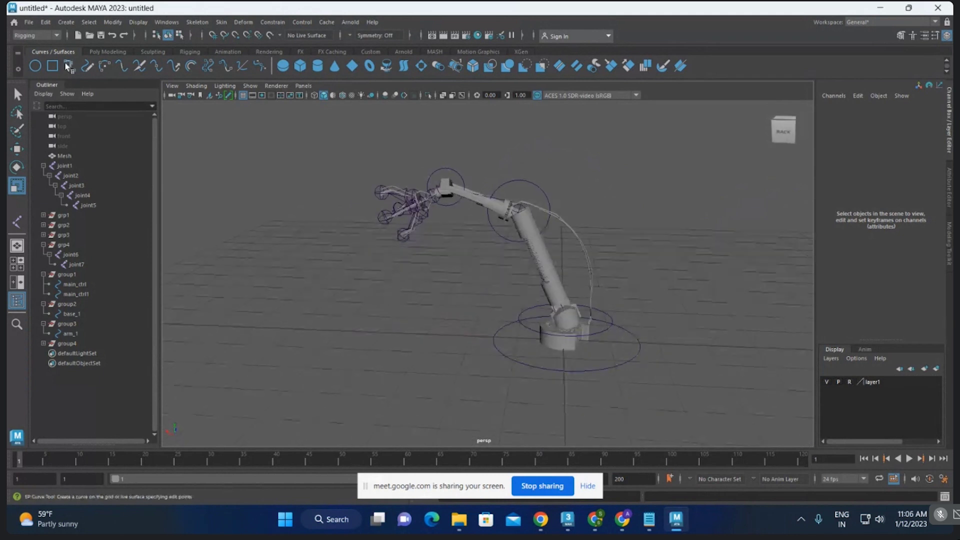
left_click(35, 65)
key("r")
mouse_move(614, 300)
left_mouse_down("alt")
mouse_move(572, 308)
mouse_move(528, 251)
mouse_move(550, 300)
mouse_move(504, 256)
mouse_move(633, 272)
mouse_move(679, 312)
left_mouse_up("alt")
key("w")
key("ctrl+g")
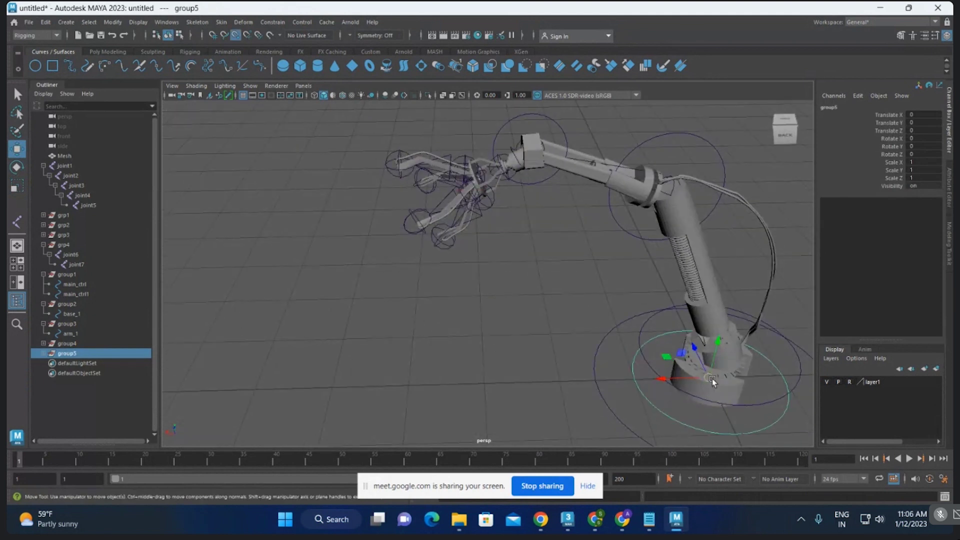
mouse_move(708, 377)
left_mouse_down()
mouse_move(509, 180)
mouse_move(514, 199)
left_mouse_up()
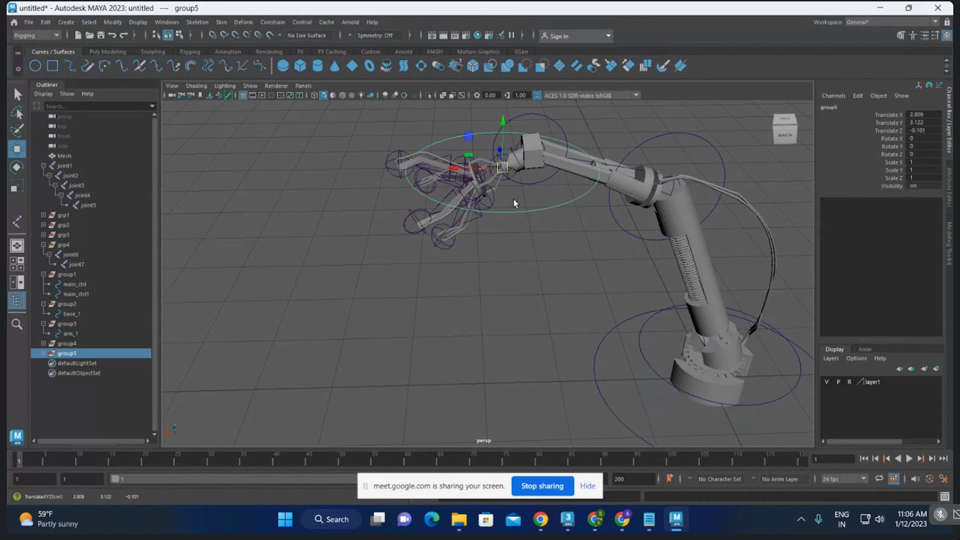
Step: Point-snap group5 onto the wrist vertex in the front view
key("space")
key("space")
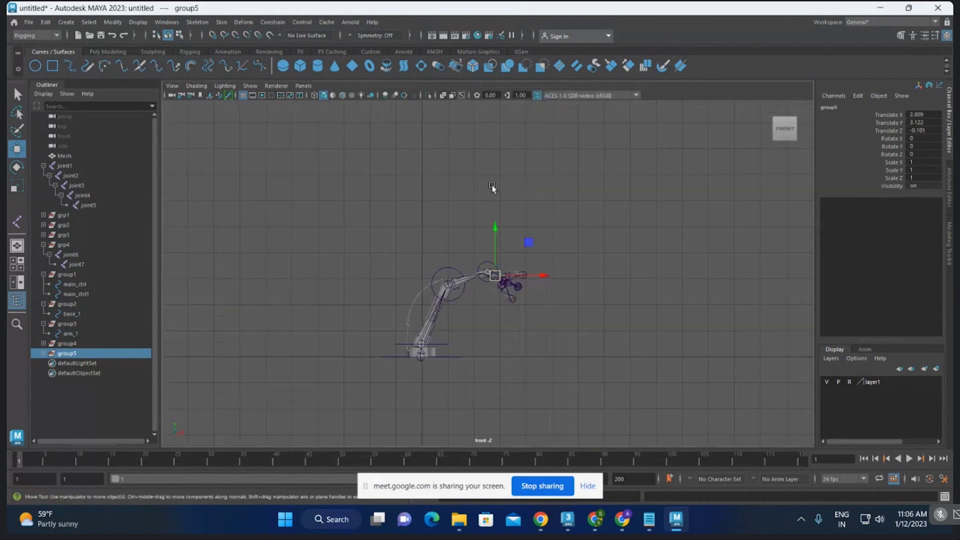
scroll(743, 329, "up", 5)
scroll(667, 384, "down", 3)
scroll(625, 365, "up", 2)
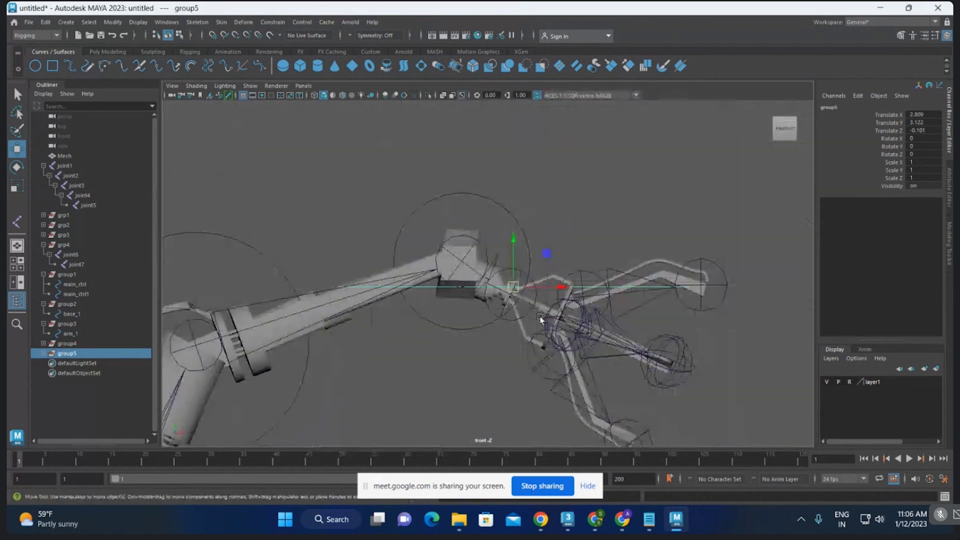
scroll(575, 345, "up", 2)
scroll(534, 325, "up", 3)
scroll(534, 325, "up", 2)
scroll(589, 360, "up", 2)
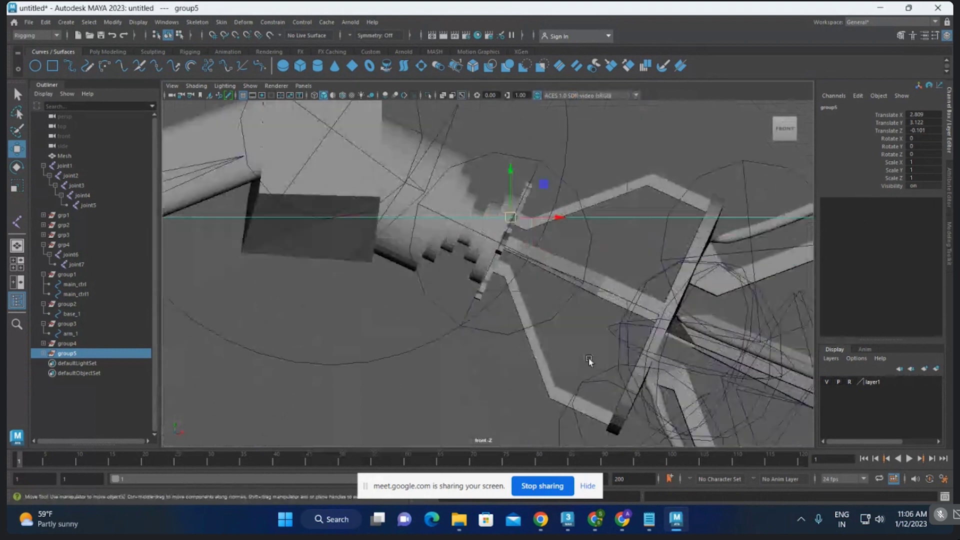
scroll(525, 245, "up", 2)
scroll(551, 275, "up", 1)
key("v")
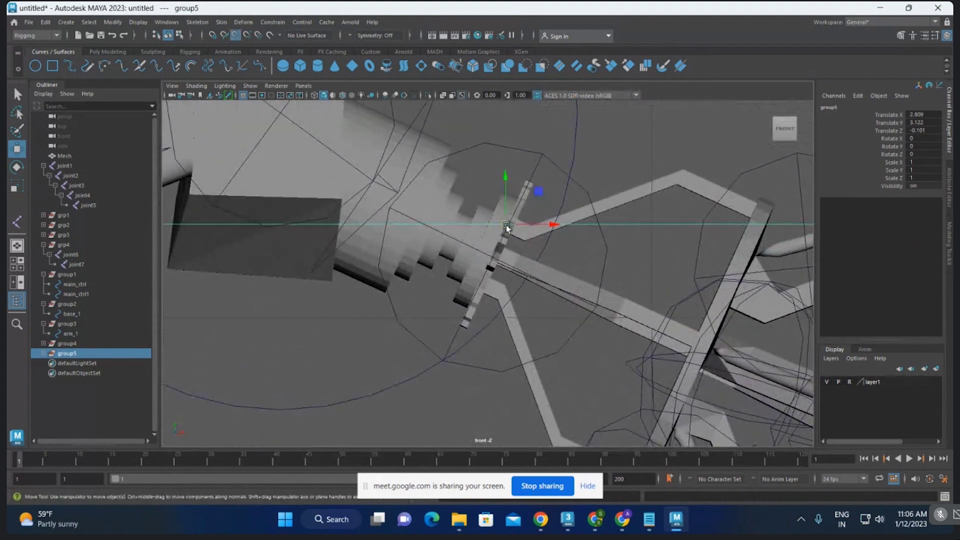
left_click_drag(505, 224, 492, 255)
Step: Refine the snap so group5 sits exactly on the wrist point
scroll(494, 252, "up", 2)
scroll(540, 199, "up", 3)
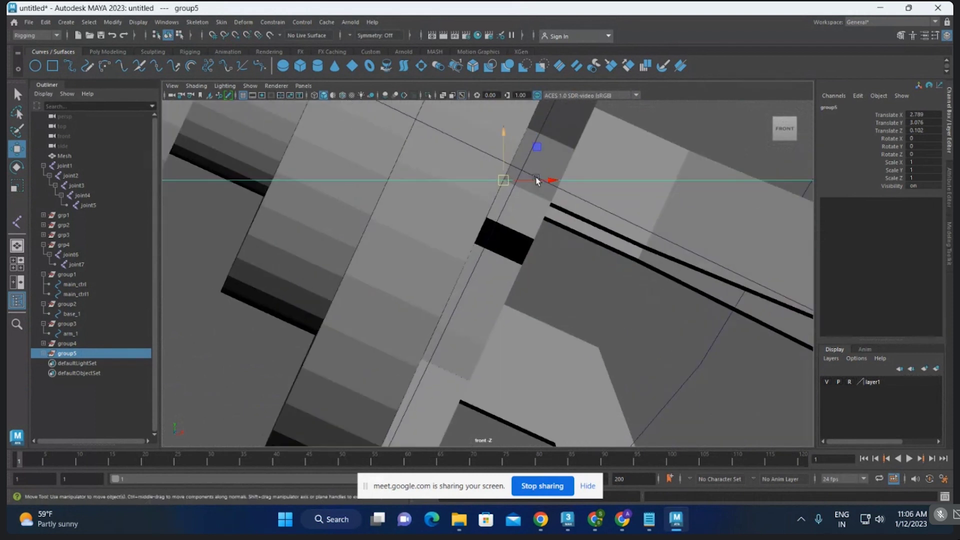
middle_click_drag(540, 199, 490, 260, "alt")
scroll(489, 260, "up", 2)
key("v")
left_click_drag(442, 230, 461, 218)
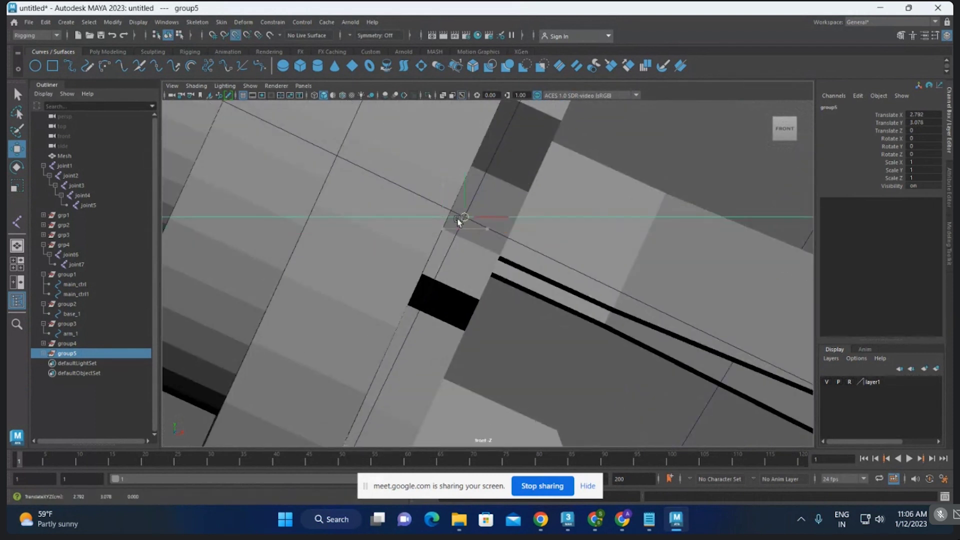
scroll(638, 269, "down", 5)
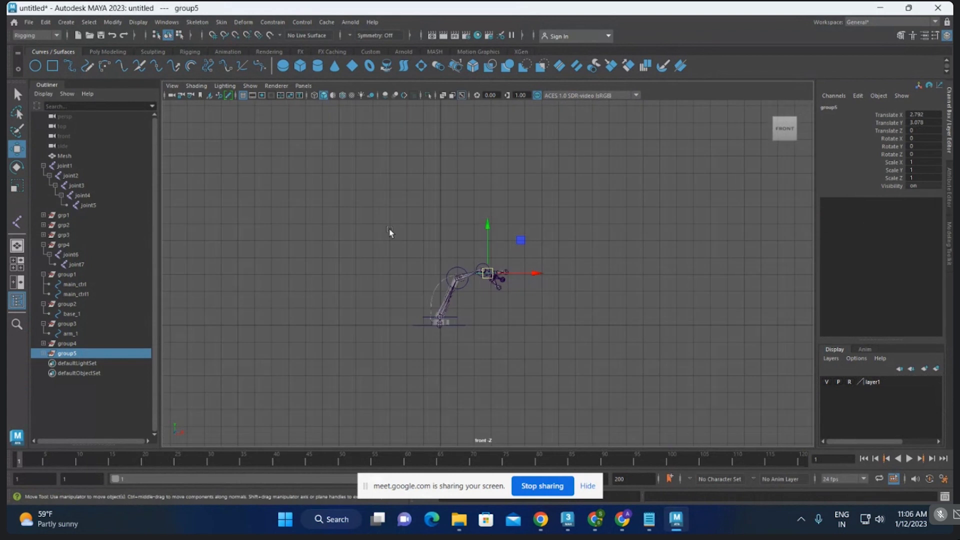
Step: Rotate group5 90 degrees on X after undoing a stray rotation
key("space")
key("space")
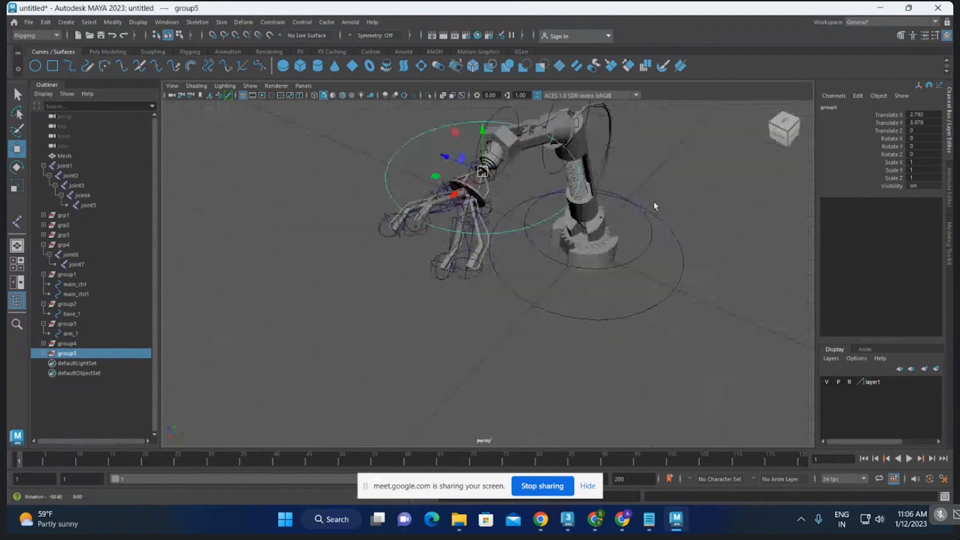
mouse_move(653, 202)
left_mouse_down("alt")
mouse_move(499, 225)
mouse_move(534, 208)
left_mouse_up("alt")
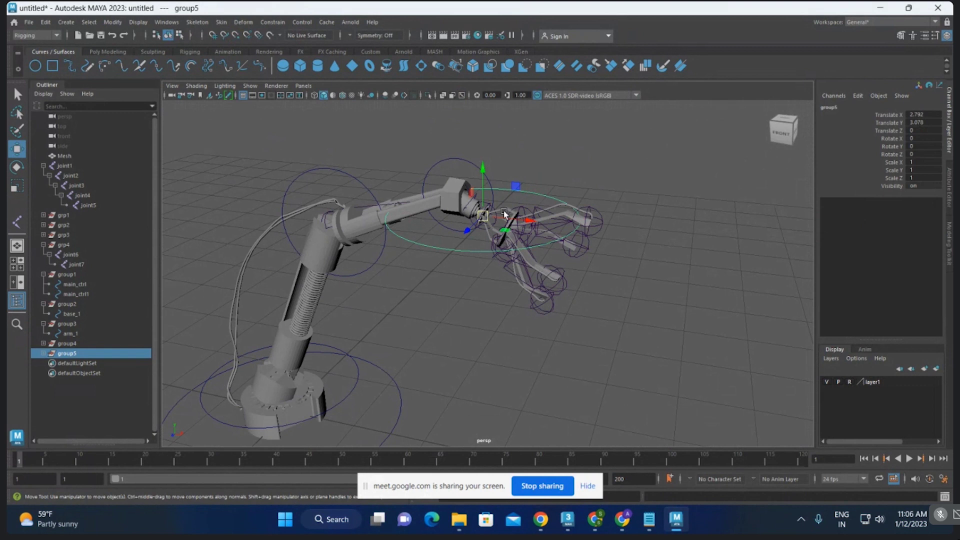
scroll(500, 192, "up", 5)
scroll(464, 190, "down", 2)
scroll(500, 190, "up", 1)
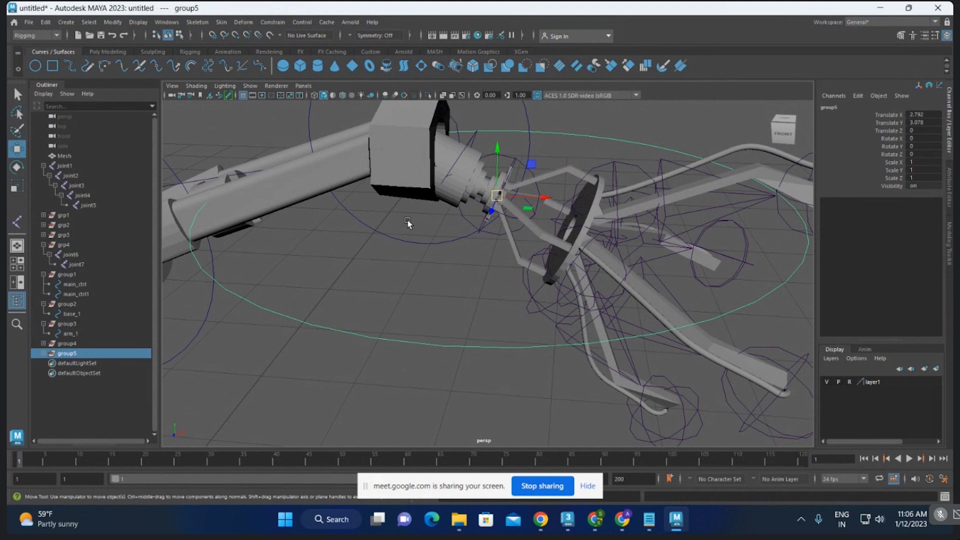
mouse_move(409, 240)
left_mouse_down("alt")
mouse_move(673, 287)
mouse_move(563, 292)
mouse_move(472, 201)
mouse_move(476, 136)
mouse_move(676, 220)
mouse_move(619, 185)
mouse_move(425, 231)
mouse_move(368, 266)
left_mouse_up("alt")
key("e")
key("ctrl+z")
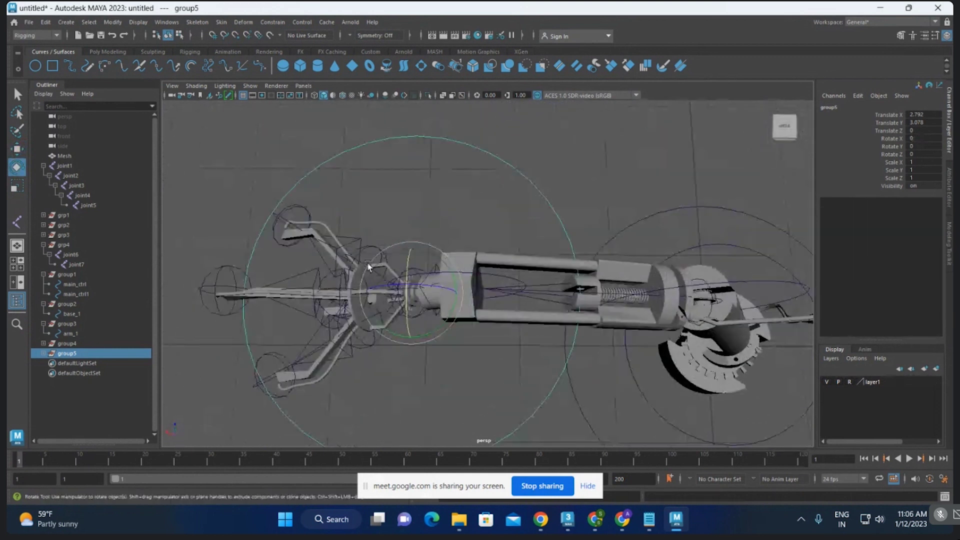
left_click_drag(406, 300, 417, 249)
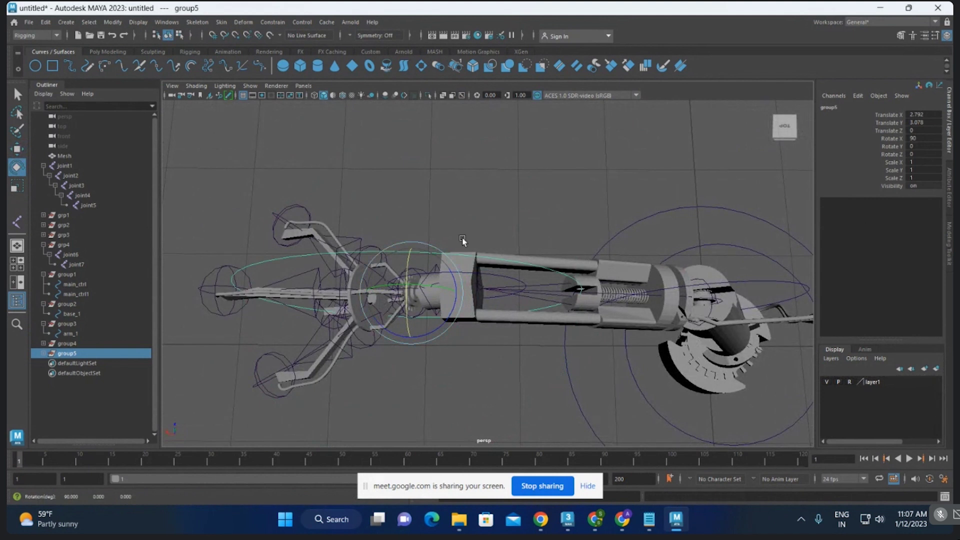
mouse_move(462, 238)
left_mouse_down("alt")
mouse_move(439, 255)
mouse_move(521, 285)
mouse_move(506, 260)
mouse_move(560, 270)
mouse_move(622, 263)
left_mouse_up("alt")
Step: Undo group5's shrink and its 90 degree X rotation
key("r")
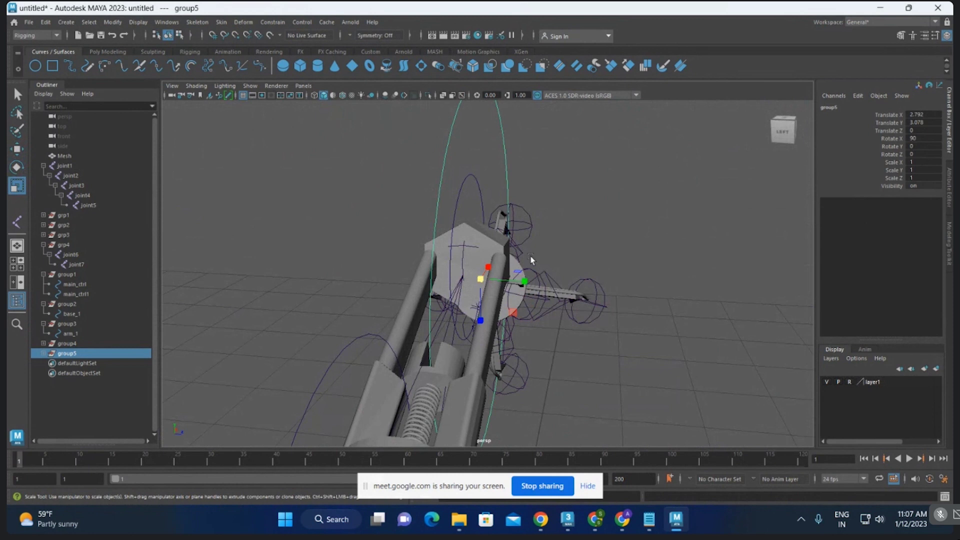
mouse_move(533, 260)
left_mouse_down("alt")
mouse_move(580, 252)
mouse_move(569, 269)
mouse_move(498, 280)
mouse_move(502, 290)
mouse_move(250, 228)
mouse_move(265, 235)
left_mouse_up("alt")
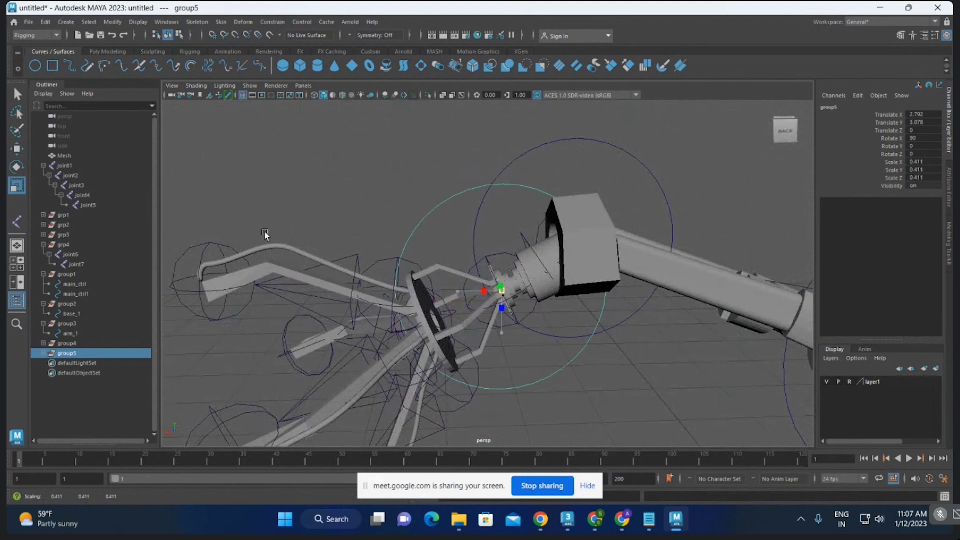
mouse_move(396, 272)
left_mouse_down("alt")
mouse_move(522, 281)
mouse_move(541, 205)
left_mouse_up("alt")
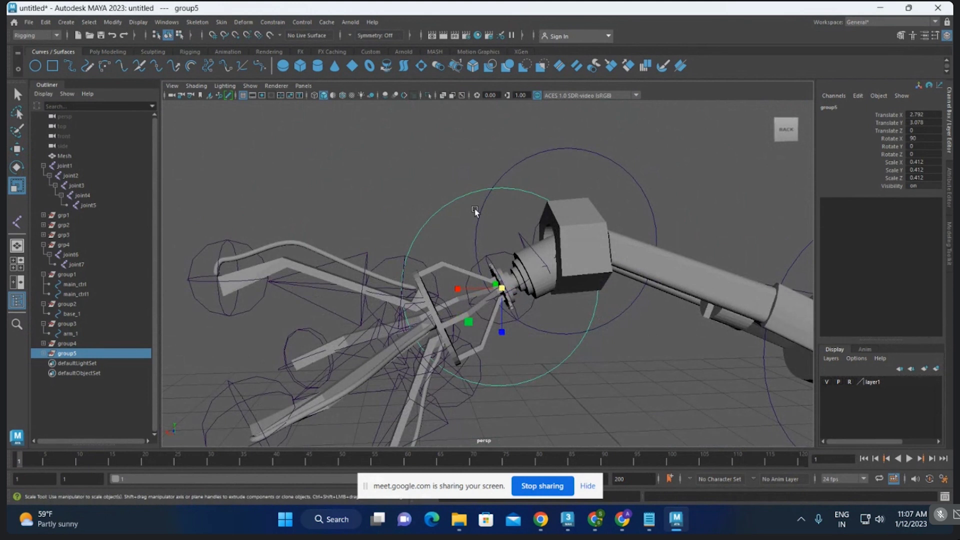
left_click_drag(507, 250, 517, 254, "alt")
key("e")
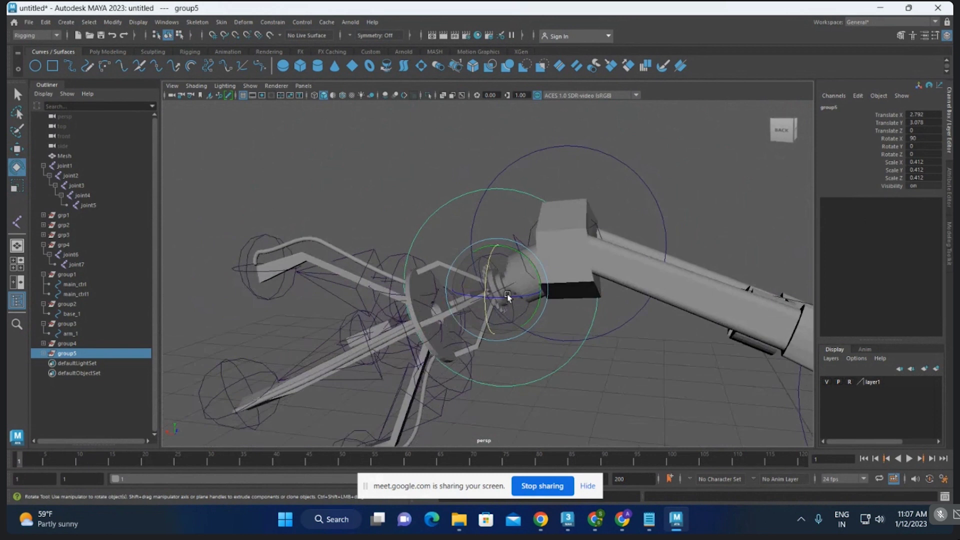
mouse_move(507, 294)
left_mouse_down()
mouse_move(541, 278)
mouse_move(520, 288)
left_mouse_up()
key("ctrl+z")
key("ctrl+z")
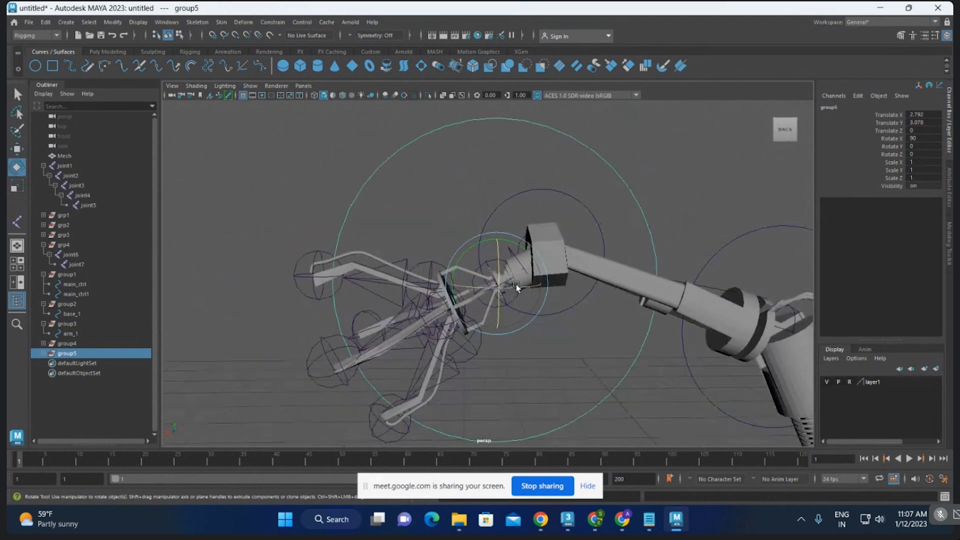
key("ctrl+z")
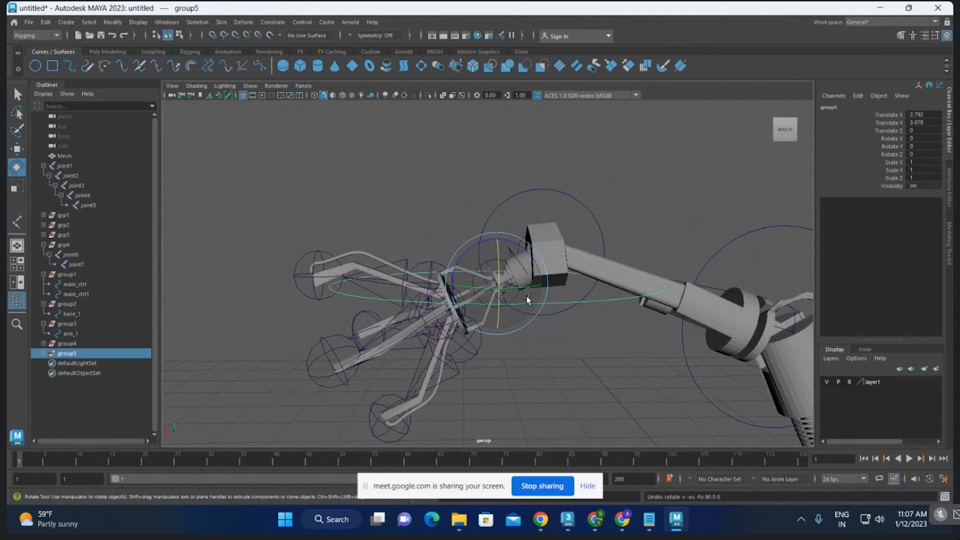
mouse_move(525, 298)
left_mouse_down("alt")
mouse_move(586, 295)
mouse_move(479, 259)
mouse_move(496, 221)
left_mouse_up("alt")
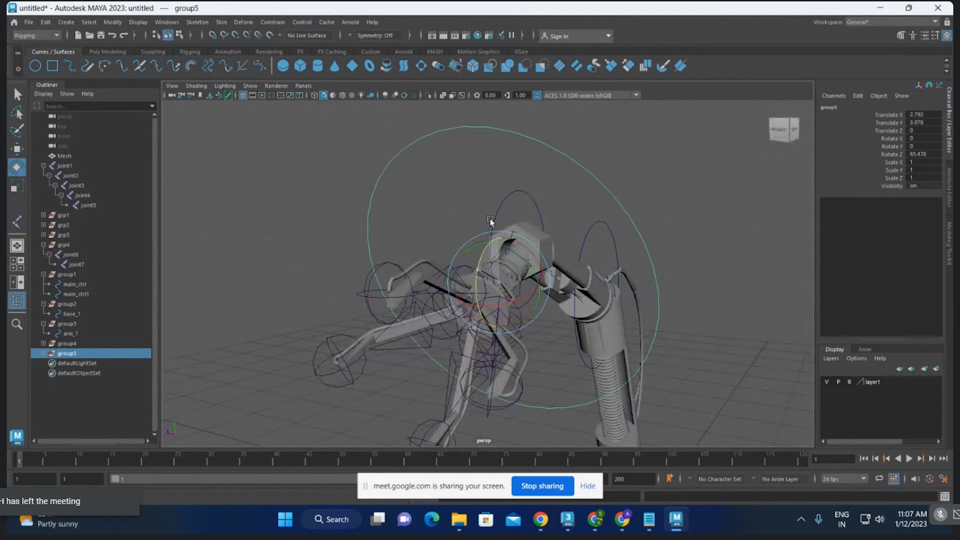
Step: Set group5's Rotate Z to 65 and scale it down to about 0.444
left_click_drag(641, 245, 590, 240, "alt")
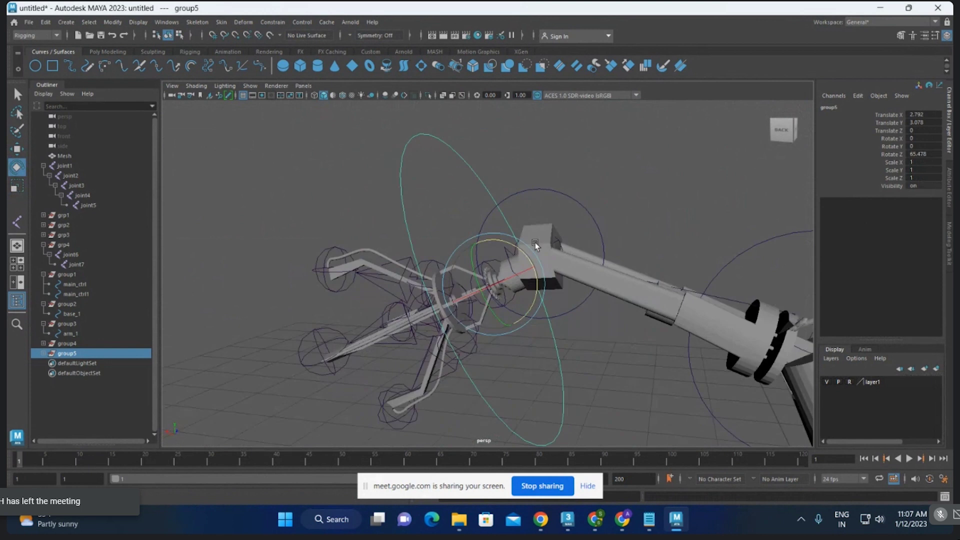
left_click(920, 154)
type("65")
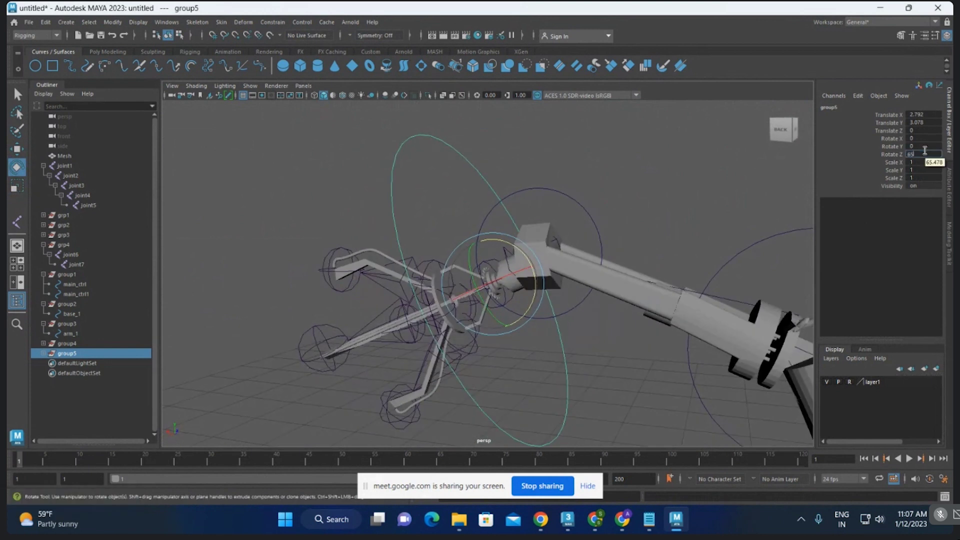
key("Return")
key("r")
mouse_move(531, 238)
left_mouse_down("alt")
mouse_move(495, 280)
mouse_move(356, 225)
mouse_move(385, 253)
mouse_move(450, 239)
left_mouse_up("alt")
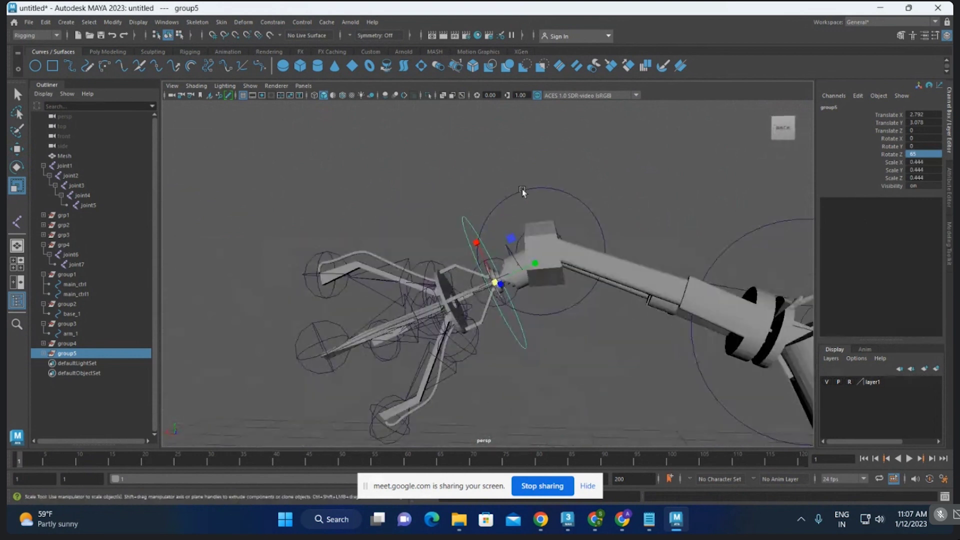
left_click_drag(495, 260, 501, 284, "alt")
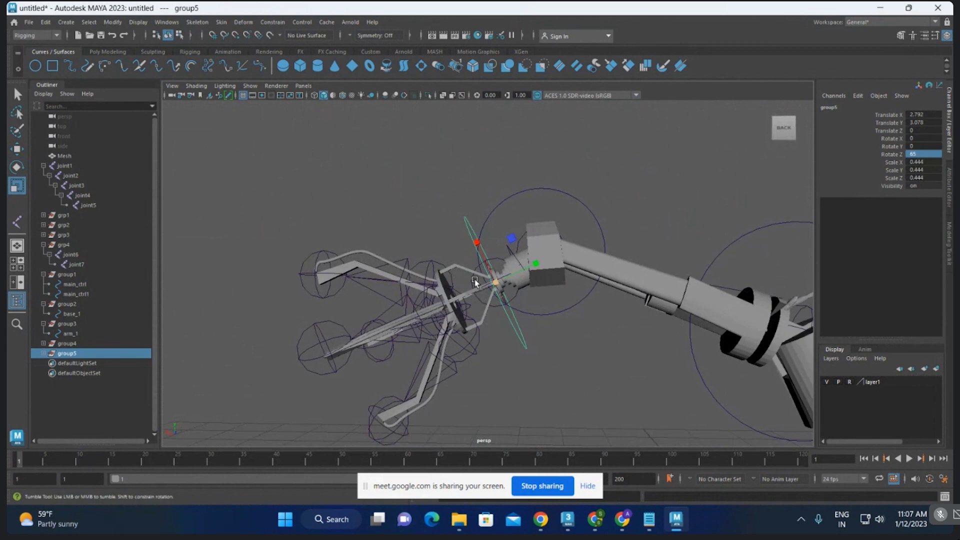
mouse_move(594, 231)
left_mouse_down("alt")
mouse_move(572, 250)
mouse_move(514, 247)
mouse_move(540, 250)
mouse_move(520, 255)
left_mouse_up("alt")
Step: Expand group5 in the Outliner and rename nurbsCircle2 to tip_ctrl
key("w")
left_click(557, 262)
left_click(520, 246)
left_click(44, 353)
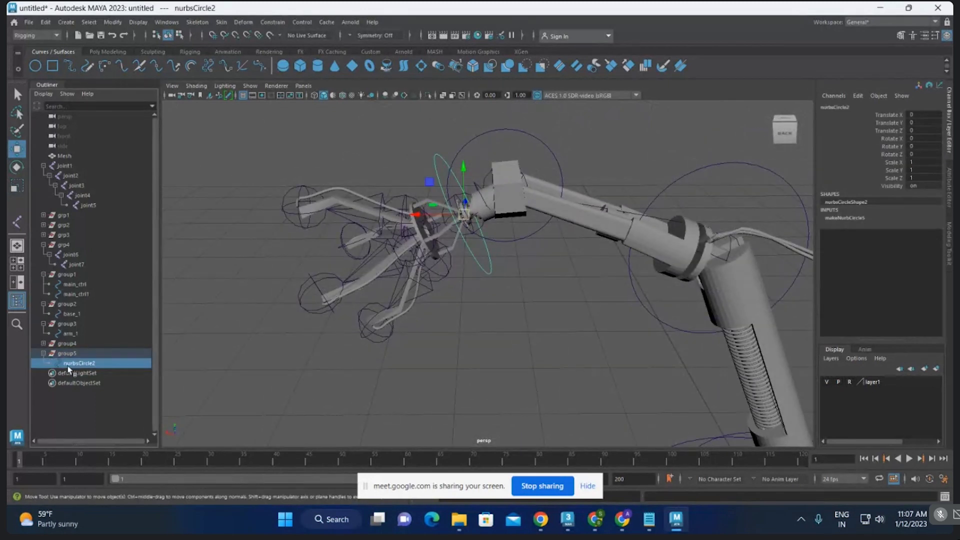
double_click(82, 364)
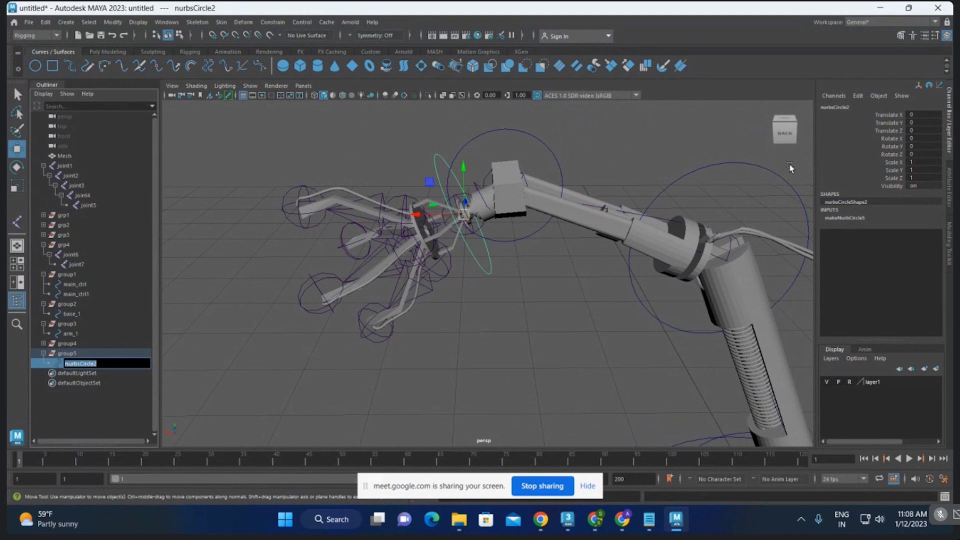
type("tip_ctrl")
key("Return")
mouse_move(791, 163)
left_mouse_down("alt")
mouse_move(520, 241)
mouse_move(551, 253)
mouse_move(491, 281)
mouse_move(520, 257)
left_mouse_up("alt")
left_click(504, 222)
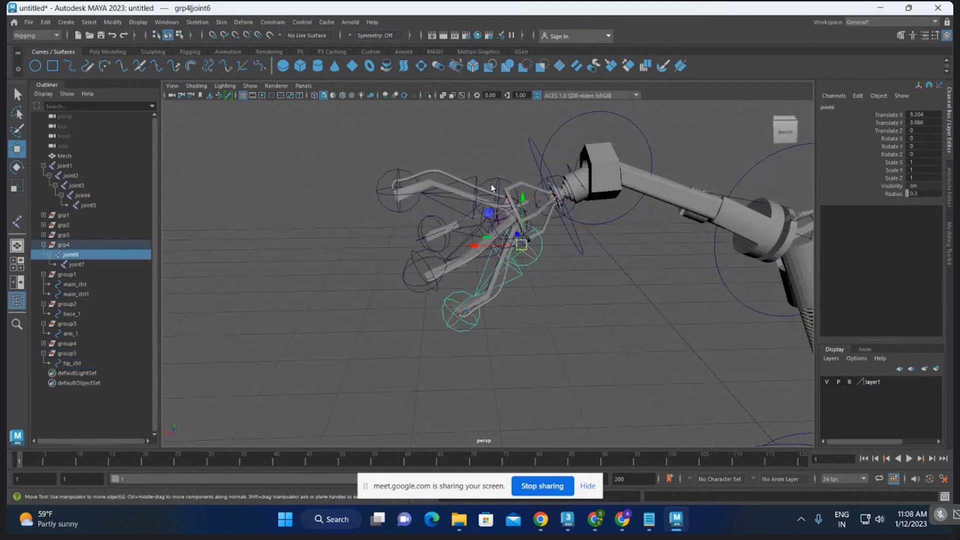
mouse_move(492, 188)
left_mouse_down("alt")
mouse_move(518, 233)
mouse_move(503, 247)
mouse_move(461, 191)
mouse_move(604, 182)
mouse_move(470, 225)
mouse_move(500, 245)
mouse_move(549, 256)
mouse_move(504, 236)
mouse_move(524, 237)
left_mouse_up("alt")
left_click(503, 247)
left_click(470, 225)
key("e")
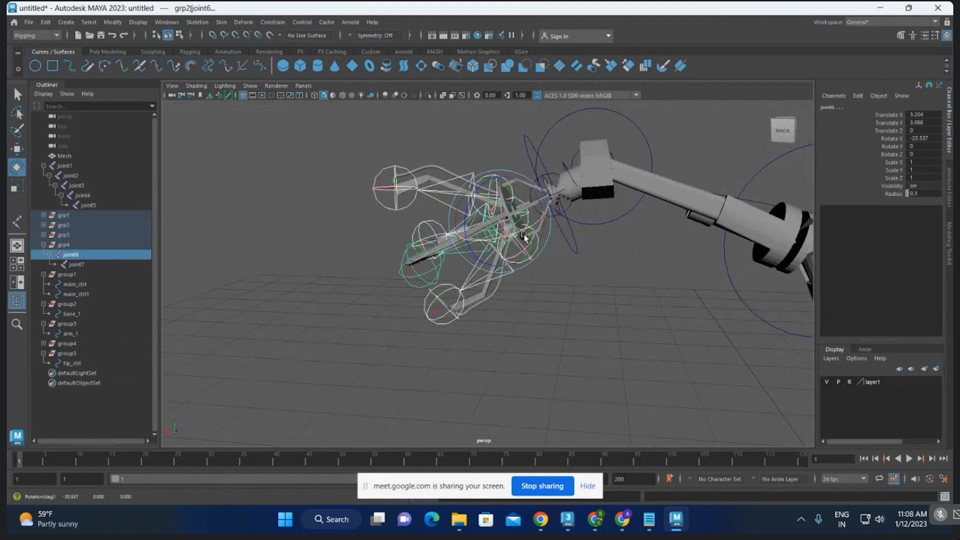
key("ctrl+z")
mouse_move(584, 238)
left_mouse_down("alt")
mouse_move(556, 247)
mouse_move(493, 235)
mouse_move(614, 253)
mouse_move(590, 290)
left_mouse_up("alt")
key("ctrl+z")
mouse_move(580, 324)
left_mouse_down("alt")
mouse_move(575, 270)
mouse_move(475, 325)
mouse_move(461, 204)
mouse_move(452, 225)
left_mouse_up("alt")
left_click(575, 270)
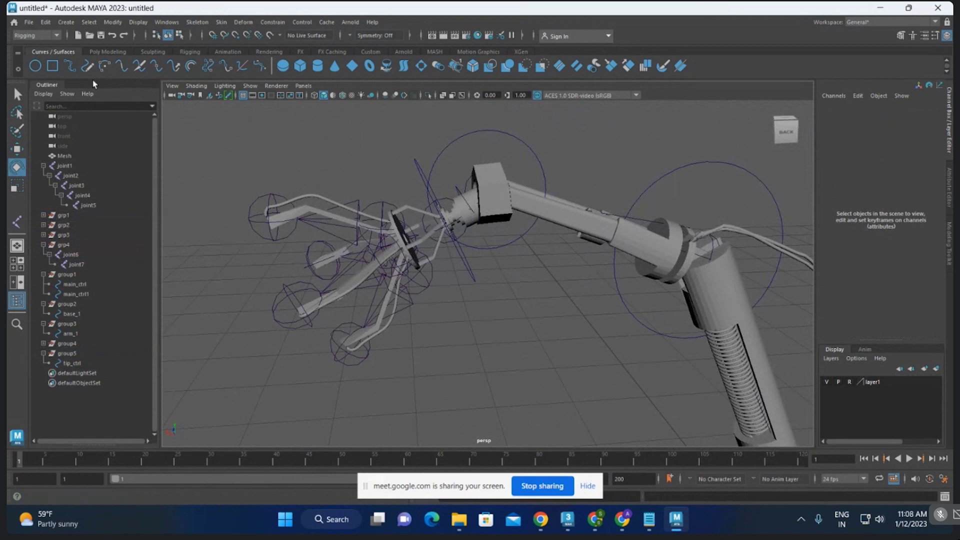
Step: Create a new circle, group it as group6, and move it to the gripper centre
left_click(40, 69)
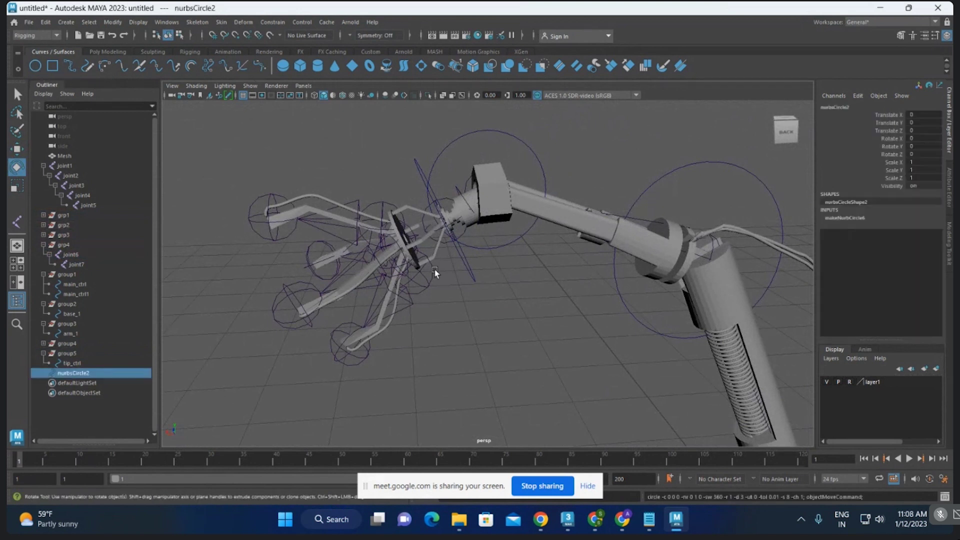
scroll(567, 313, "down", 5)
mouse_move(322, 251)
left_mouse_down("alt")
mouse_move(580, 295)
mouse_move(581, 256)
left_mouse_up("alt")
key("w")
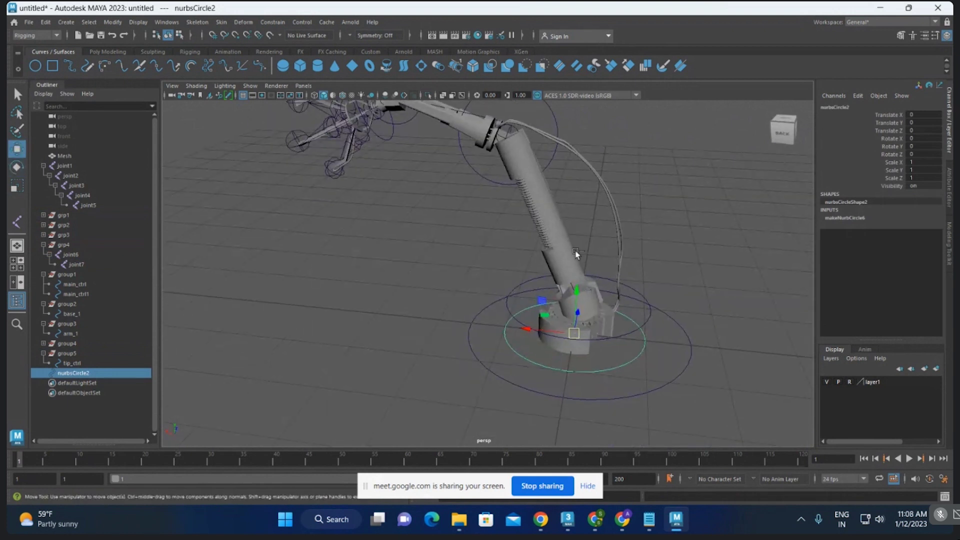
key("ctrl+g")
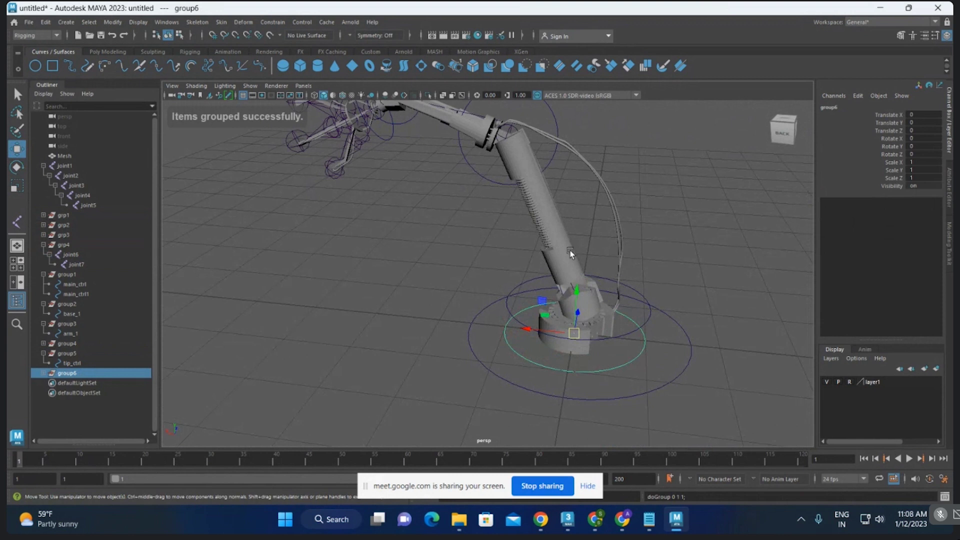
mouse_move(572, 254)
left_mouse_down("alt")
mouse_move(506, 249)
mouse_move(547, 226)
left_mouse_up("alt")
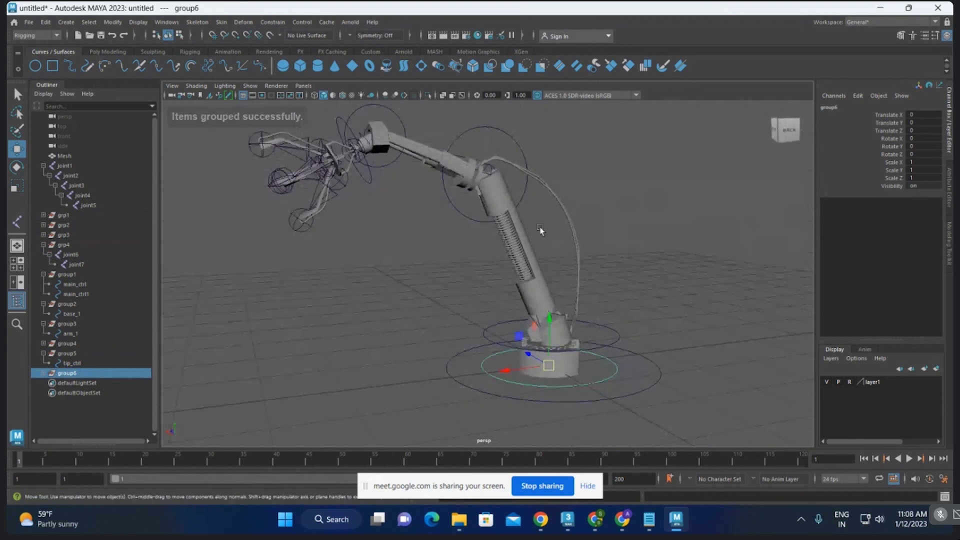
left_click_drag(544, 363, 346, 196)
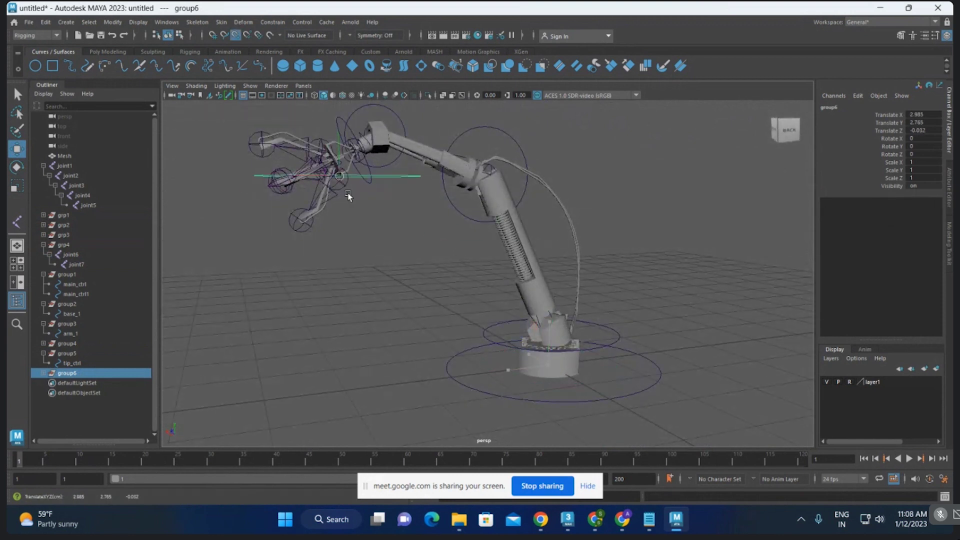
scroll(487, 356, "up", 5)
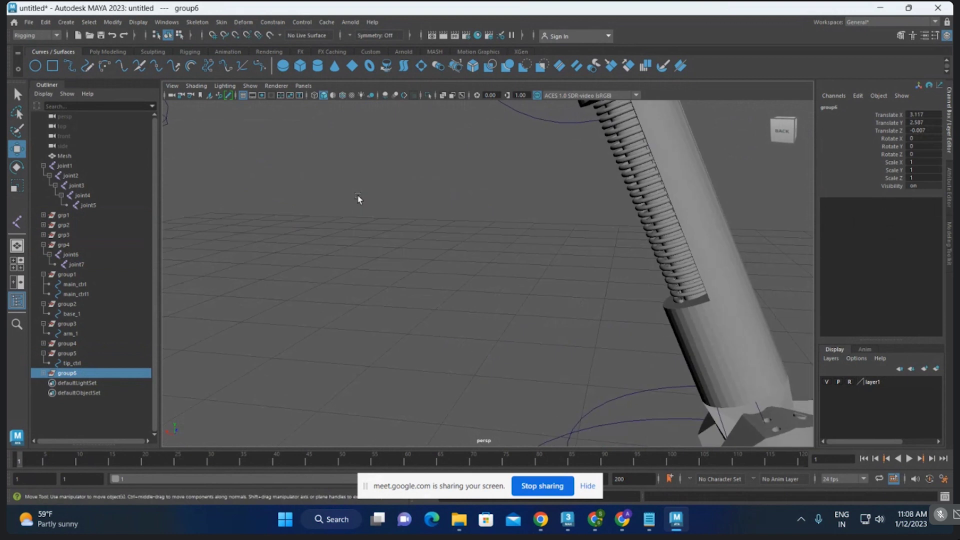
mouse_move(357, 200)
left_mouse_down("alt")
mouse_move(452, 235)
mouse_move(445, 250)
mouse_move(560, 211)
mouse_move(497, 199)
mouse_move(511, 228)
mouse_move(479, 238)
mouse_move(472, 216)
mouse_move(450, 235)
mouse_move(514, 247)
mouse_move(504, 260)
left_mouse_up("alt")
scroll(445, 251, "up", 3)
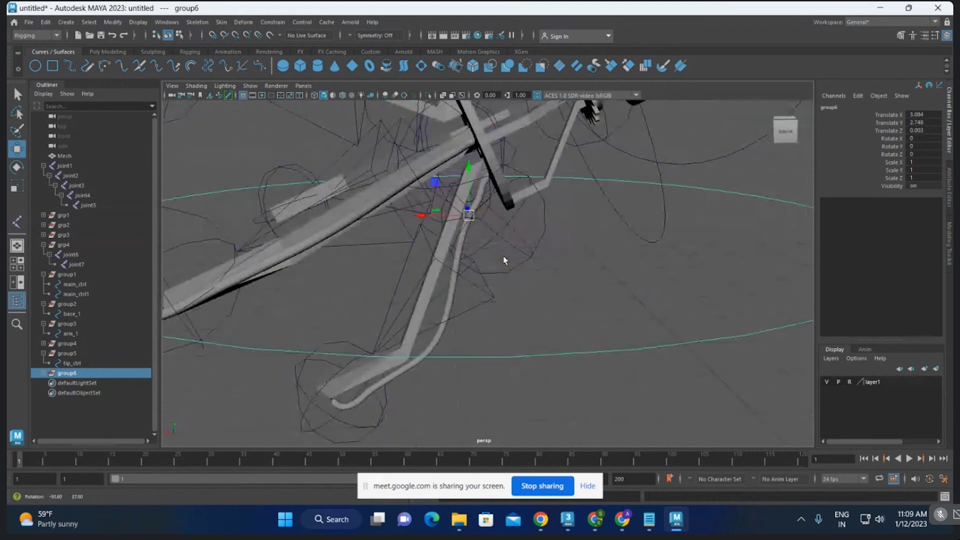
Step: Nudge group6 onto the gripper and scale it down to about 0.29
left_click_drag(470, 215, 496, 224)
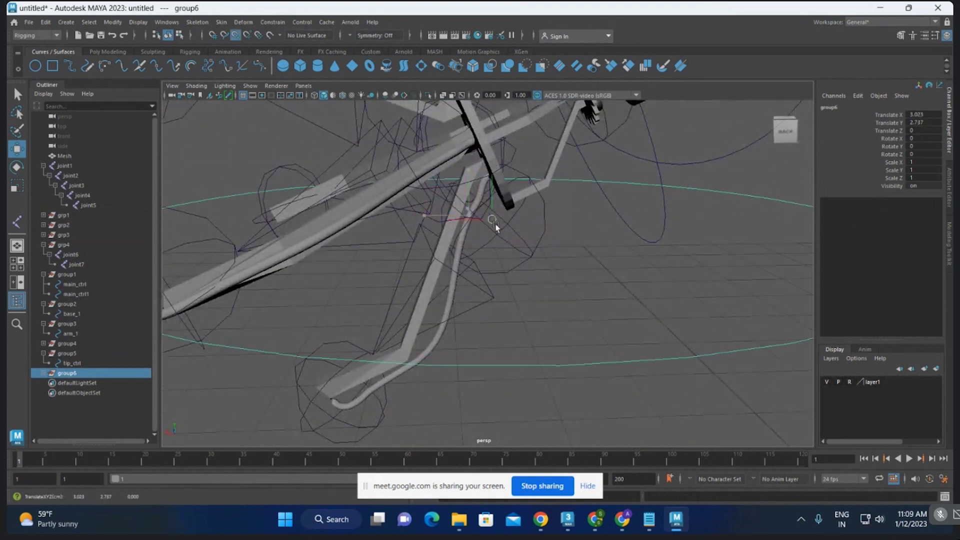
right_click_drag(575, 268, 456, 231, "alt")
scroll(455, 232, "down", 5)
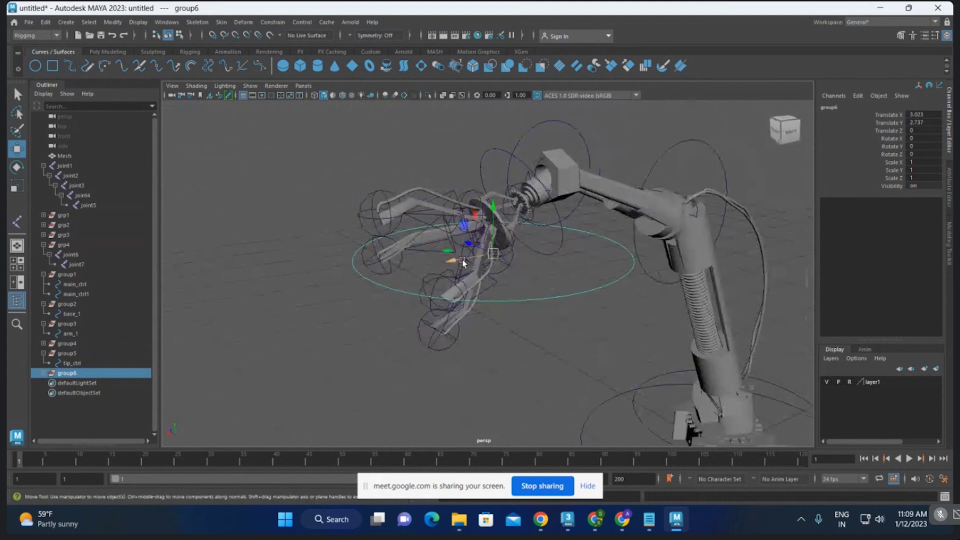
key("r")
left_click_drag(493, 255, 465, 253)
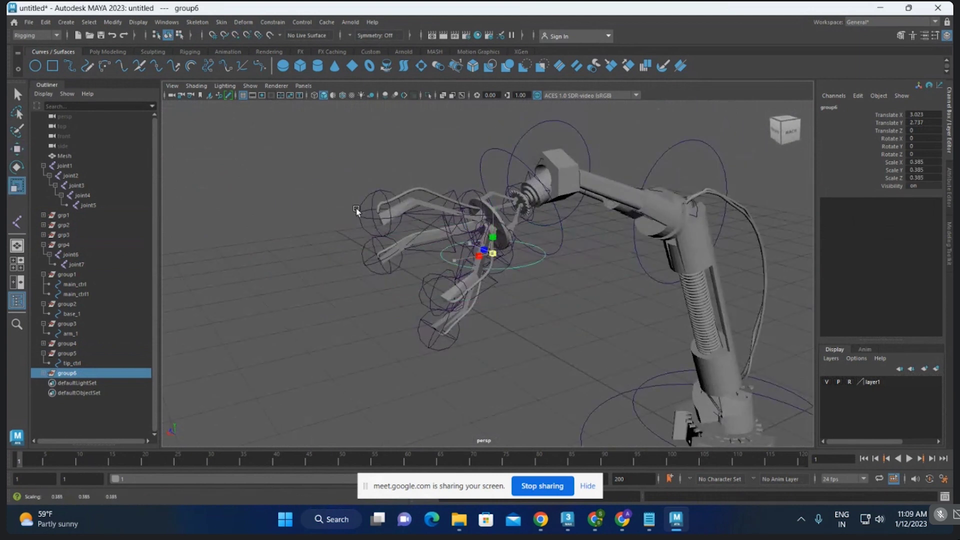
mouse_move(562, 267)
left_mouse_down("alt")
mouse_move(506, 220)
mouse_move(513, 260)
mouse_move(538, 296)
mouse_move(482, 299)
mouse_move(479, 244)
mouse_move(487, 289)
mouse_move(520, 310)
mouse_move(567, 320)
mouse_move(568, 360)
mouse_move(500, 300)
mouse_move(505, 317)
mouse_move(568, 325)
mouse_move(510, 261)
mouse_move(542, 294)
left_mouse_up("alt")
scroll(514, 260, "up", 3)
scroll(514, 260, "up", 4)
scroll(514, 260, "down", 3)
scroll(514, 260, "down", 3)
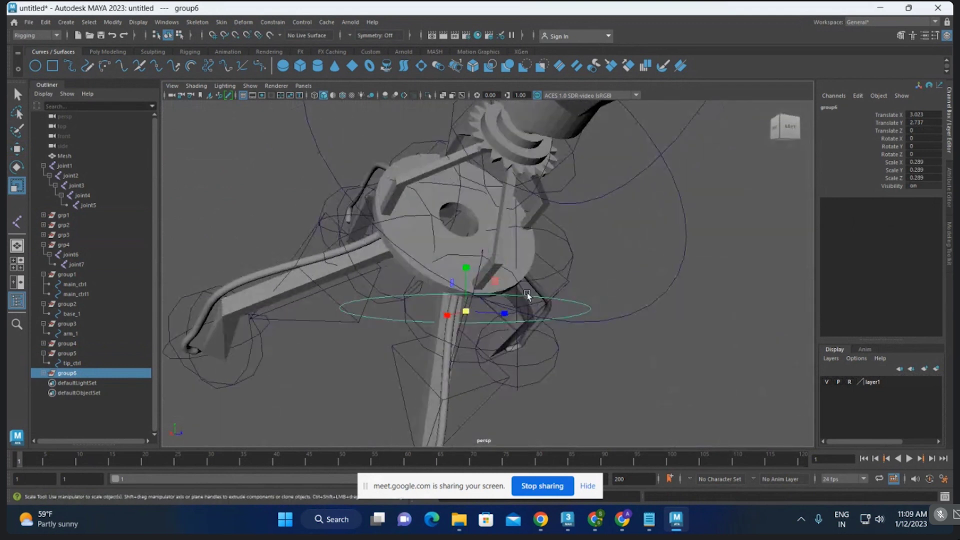
key("e")
Step: Shrink group6 to 0.248 and rotate it to -83.026 in Z and 1.865 in X, undoing overshoot
key("r")
mouse_move(464, 278)
left_mouse_down("alt")
mouse_move(493, 274)
mouse_move(465, 267)
left_mouse_up("alt")
scroll(489, 268, "up", 2)
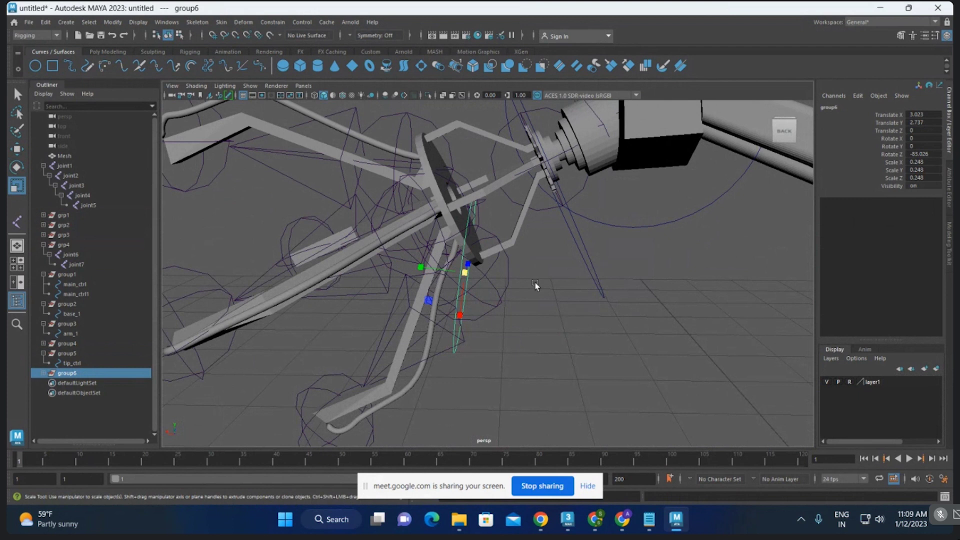
mouse_move(535, 285)
left_mouse_down("alt")
mouse_move(484, 297)
mouse_move(462, 273)
mouse_move(455, 278)
mouse_move(507, 302)
mouse_move(472, 276)
mouse_move(473, 250)
left_mouse_up("alt")
key("w")
key("e")
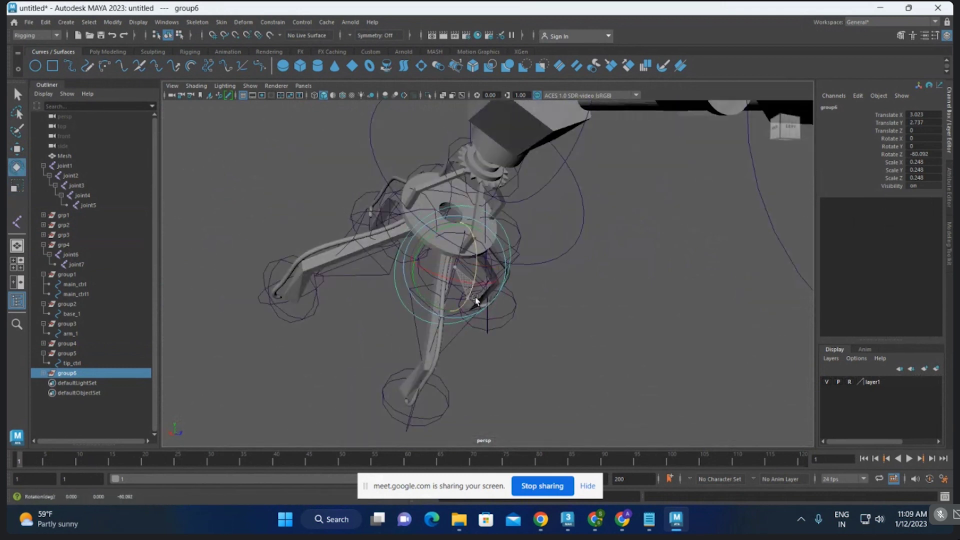
key("ctrl+z")
mouse_move(513, 275)
left_mouse_down("alt")
mouse_move(495, 265)
mouse_move(497, 253)
mouse_move(460, 257)
mouse_move(443, 276)
left_mouse_up("alt")
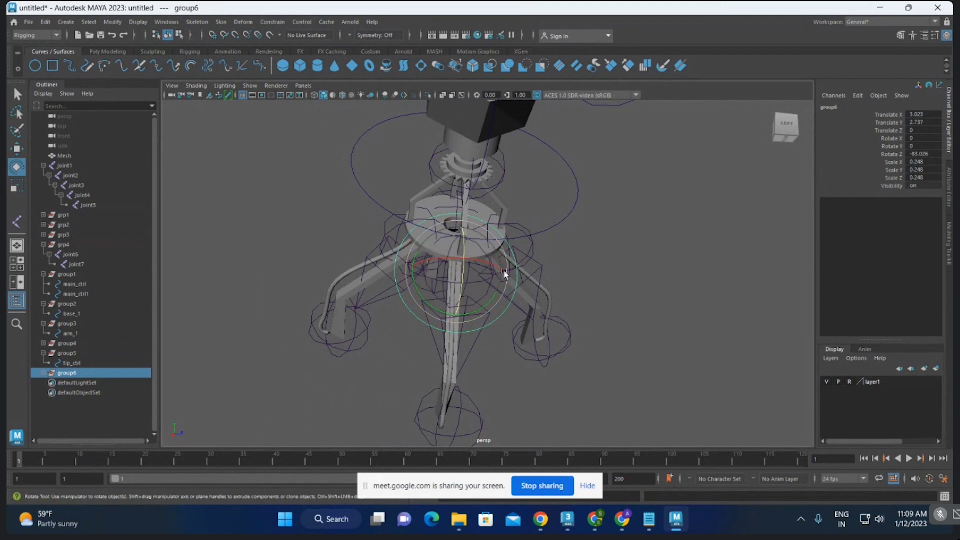
mouse_move(464, 263)
left_mouse_down("alt")
mouse_move(464, 280)
mouse_move(446, 257)
mouse_move(487, 298)
left_mouse_up("alt")
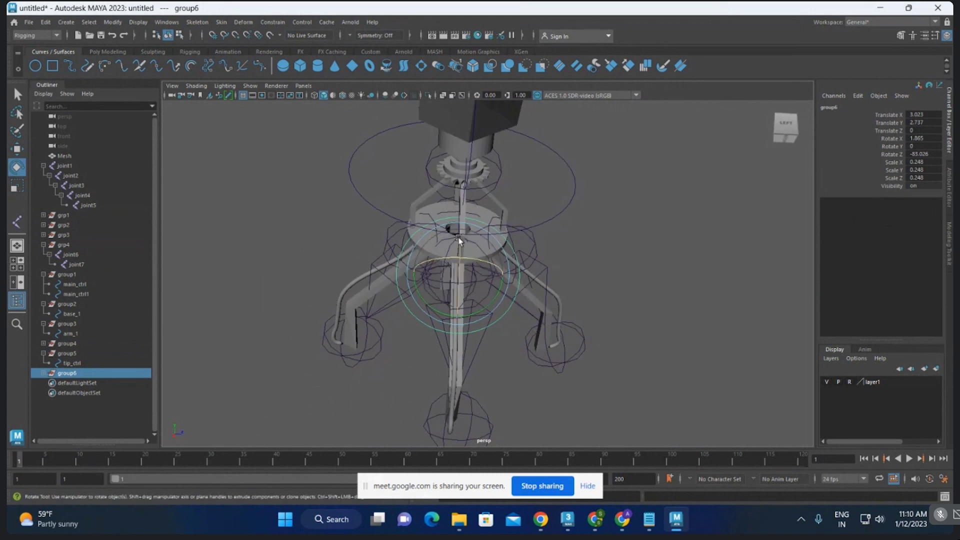
mouse_move(459, 240)
left_mouse_down("alt")
mouse_move(443, 293)
mouse_move(538, 321)
mouse_move(488, 295)
mouse_move(479, 275)
left_mouse_up("alt")
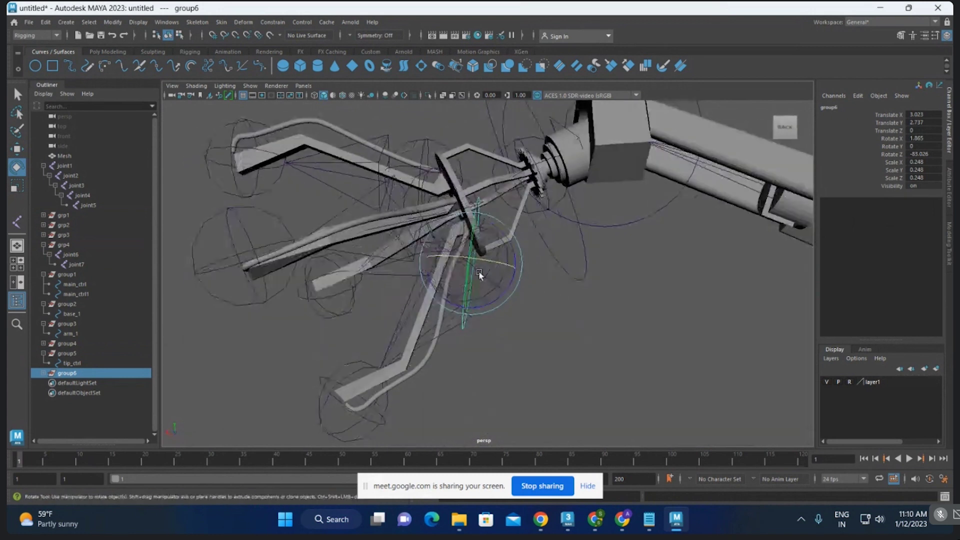
key("w")
left_click_drag(520, 322, 510, 303, "alt")
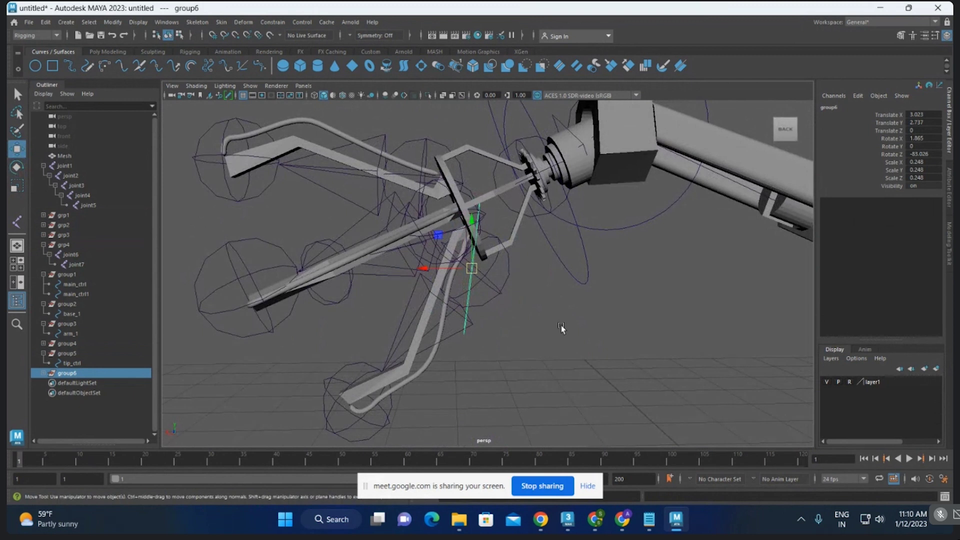
mouse_move(561, 328)
left_mouse_down("alt")
mouse_move(422, 236)
mouse_move(553, 283)
left_mouse_up("alt")
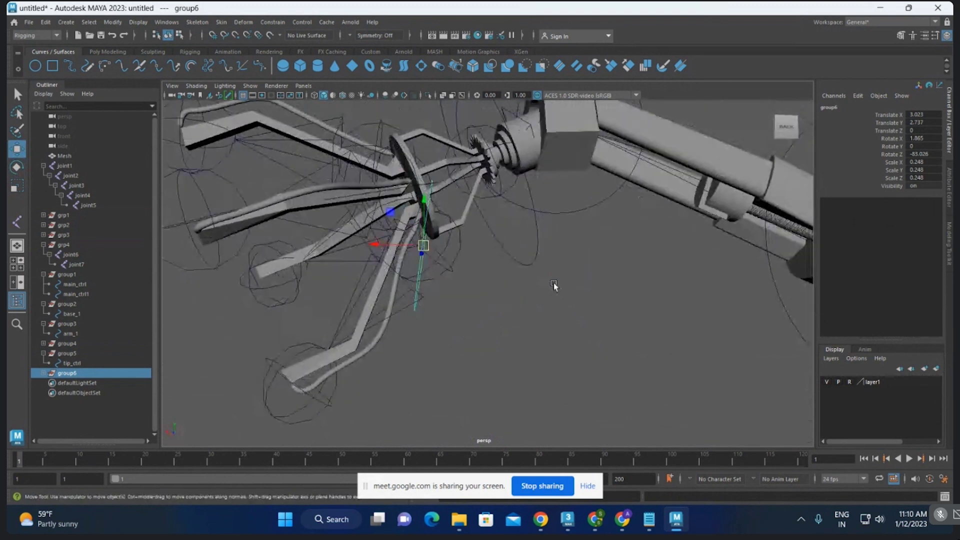
Step: Select the gripper circle nurbsCircle2 and switch it to control vertex editing
right_click(664, 227)
left_click(479, 305)
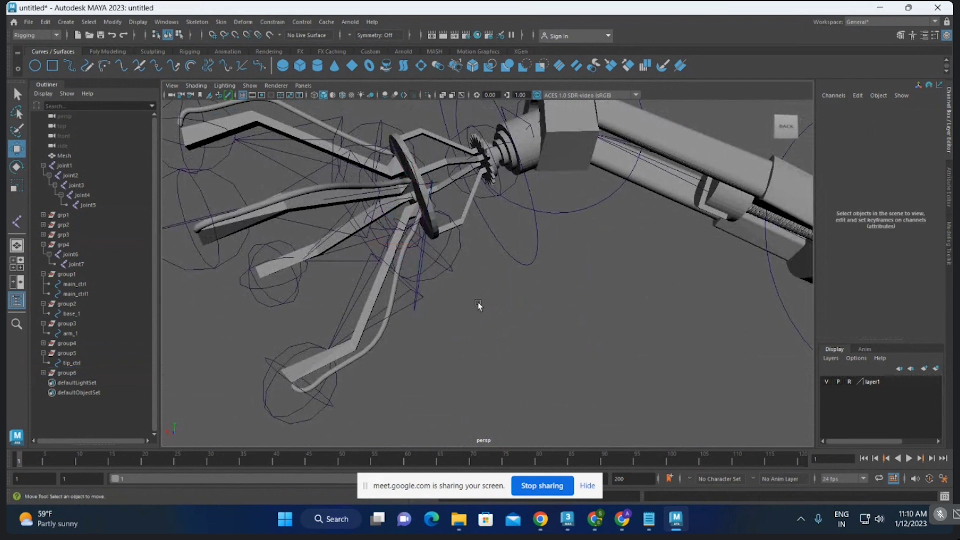
left_click(415, 309)
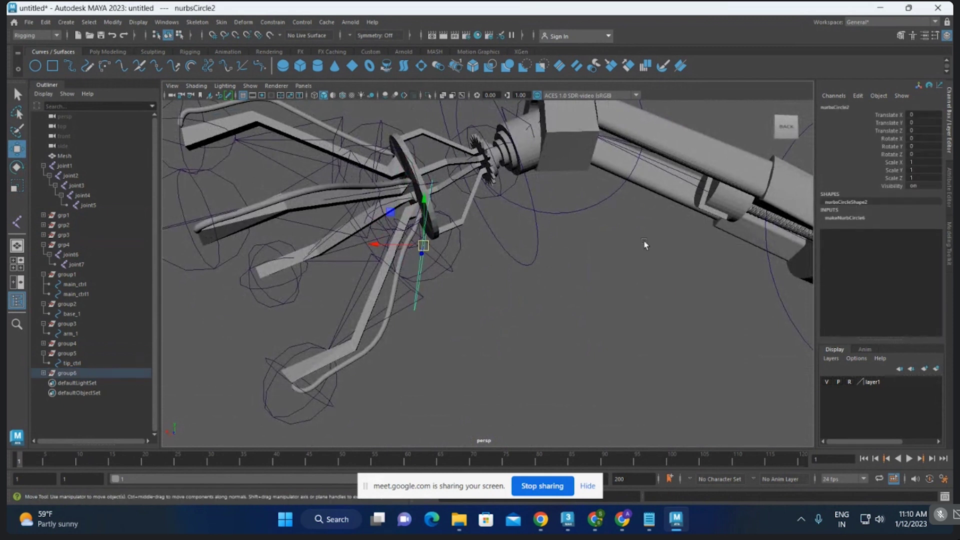
mouse_move(644, 242)
right_mouse_down()
mouse_move(587, 215)
mouse_move(584, 244)
right_mouse_up()
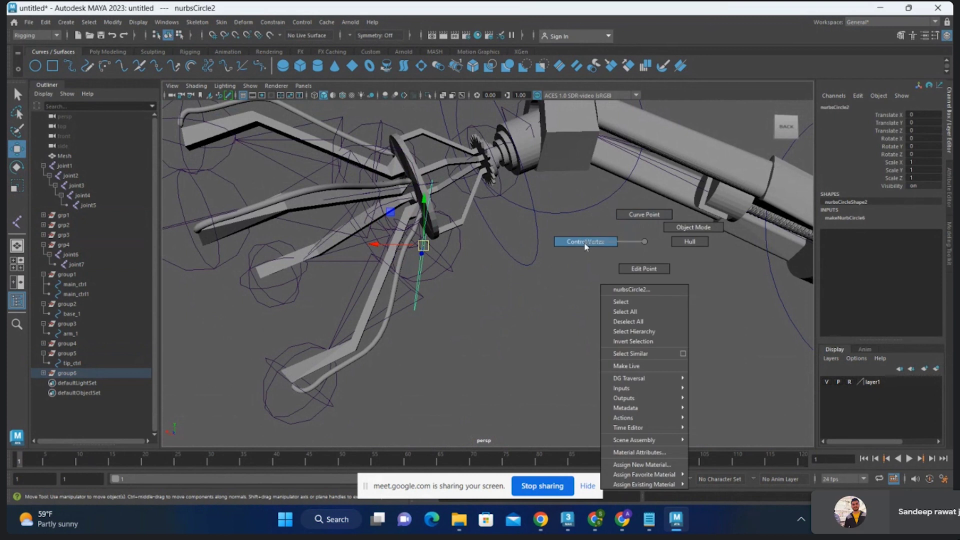
left_click_drag(469, 214, 480, 222, "alt")
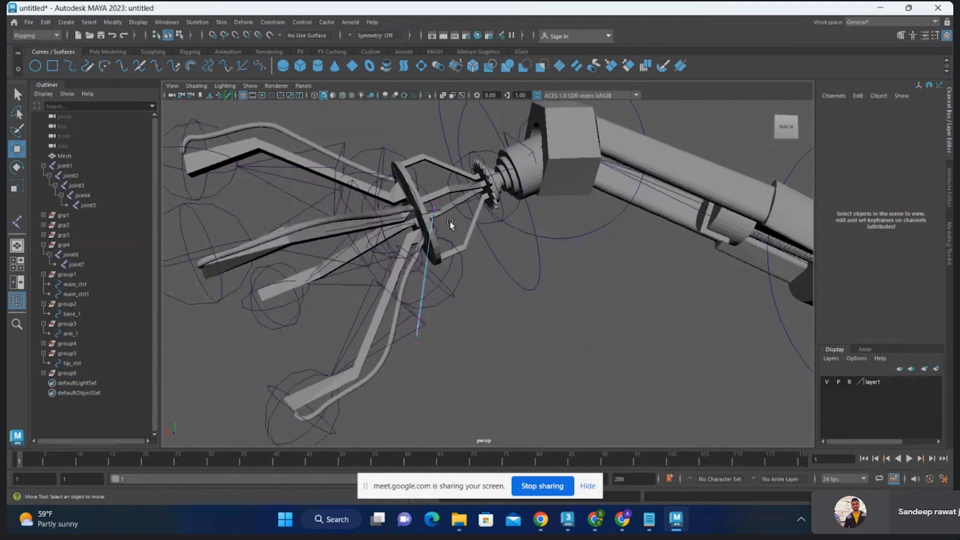
left_click_drag(395, 247, 452, 250)
left_click(520, 274)
left_click_drag(520, 274, 448, 232, "alt")
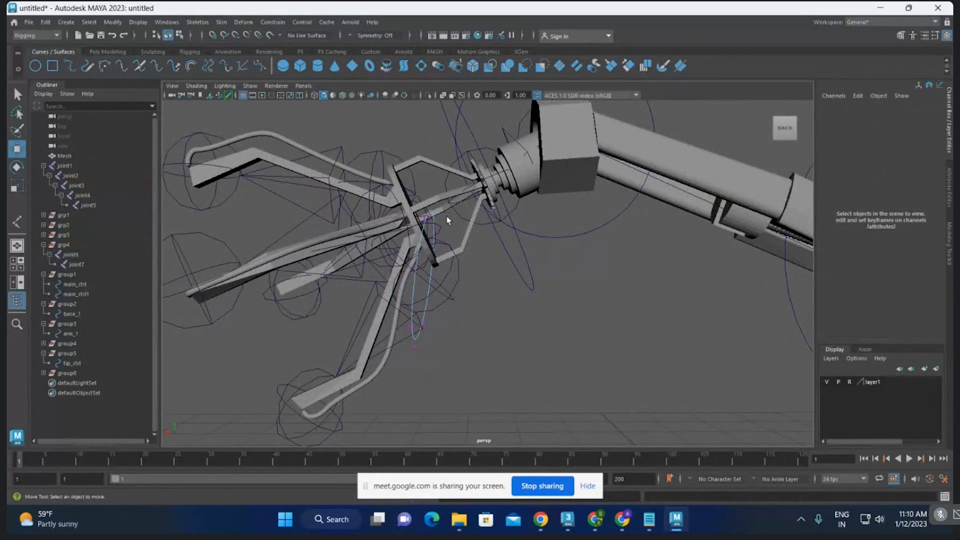
left_click_drag(438, 212, 425, 214, "alt")
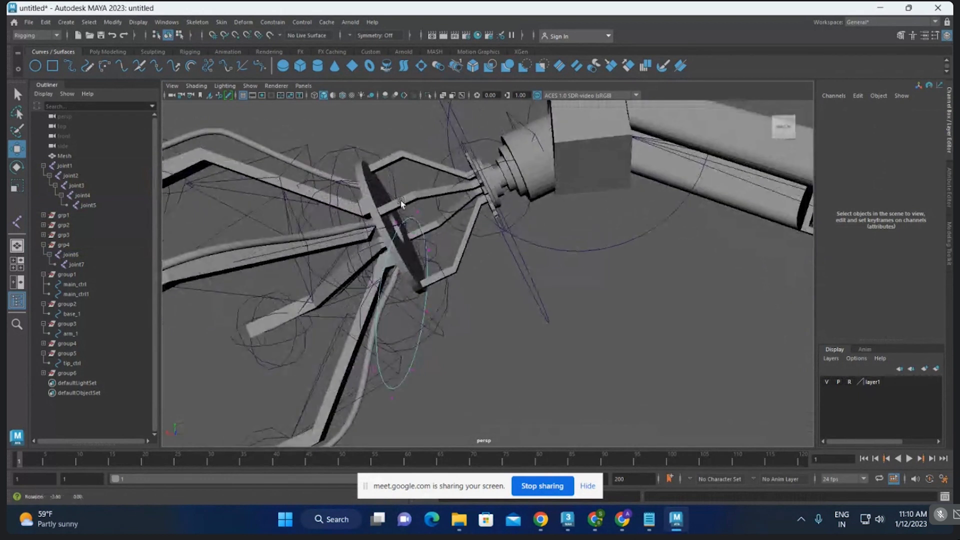
Step: Pick circle CVs such as cv[0], cv[1] and cv[7] and move them to reshape the loop
left_click(181, 37)
mouse_move(390, 189)
left_mouse_down()
mouse_move(439, 265)
mouse_move(464, 258)
mouse_move(433, 239)
mouse_move(484, 270)
mouse_move(500, 293)
mouse_move(548, 244)
mouse_move(475, 290)
mouse_move(487, 312)
mouse_move(508, 316)
mouse_move(400, 271)
mouse_move(483, 259)
mouse_move(400, 263)
mouse_move(509, 258)
mouse_move(489, 257)
left_mouse_up()
left_click(484, 274)
left_click(472, 290)
key("r")
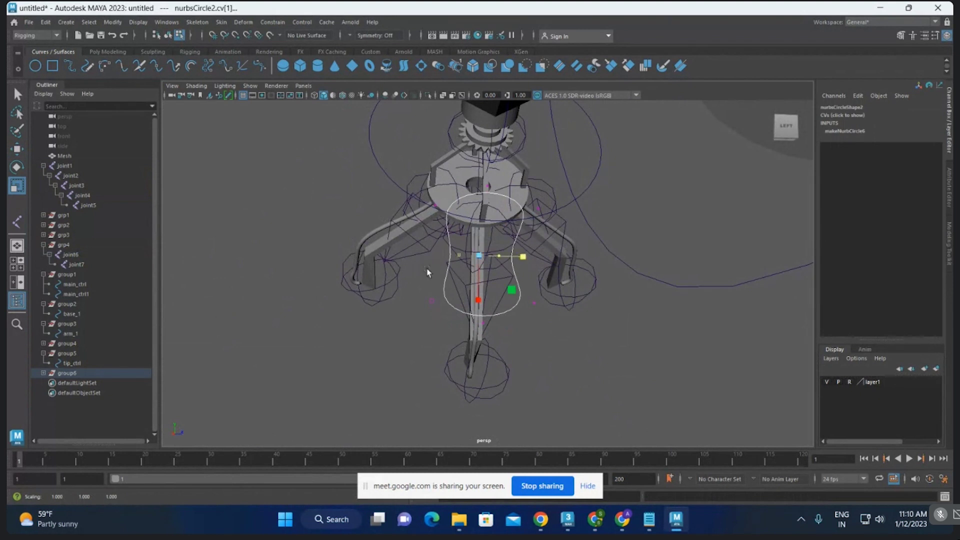
mouse_move(427, 272)
left_mouse_down("alt")
mouse_move(462, 290)
mouse_move(489, 331)
left_mouse_up("alt")
left_click(480, 320)
key("w")
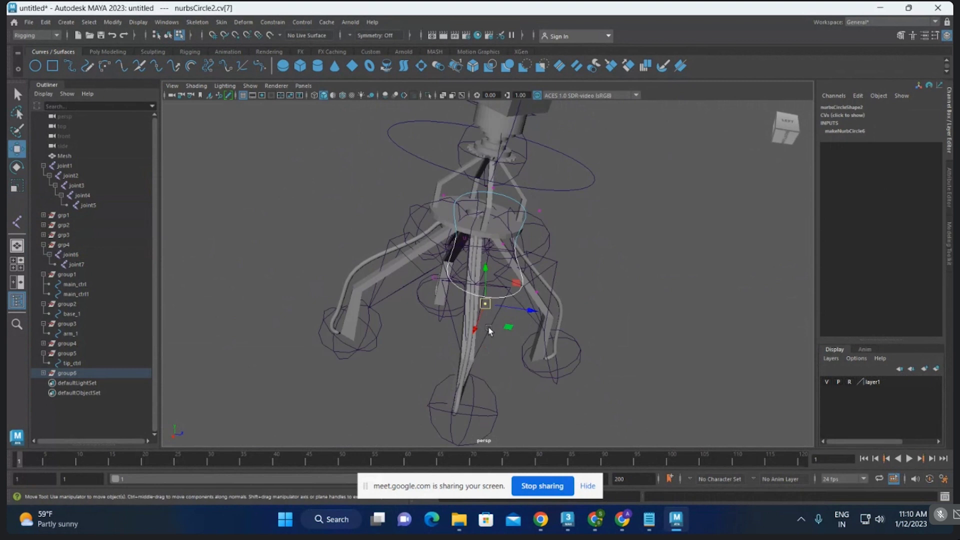
left_click(481, 340)
left_click(434, 276)
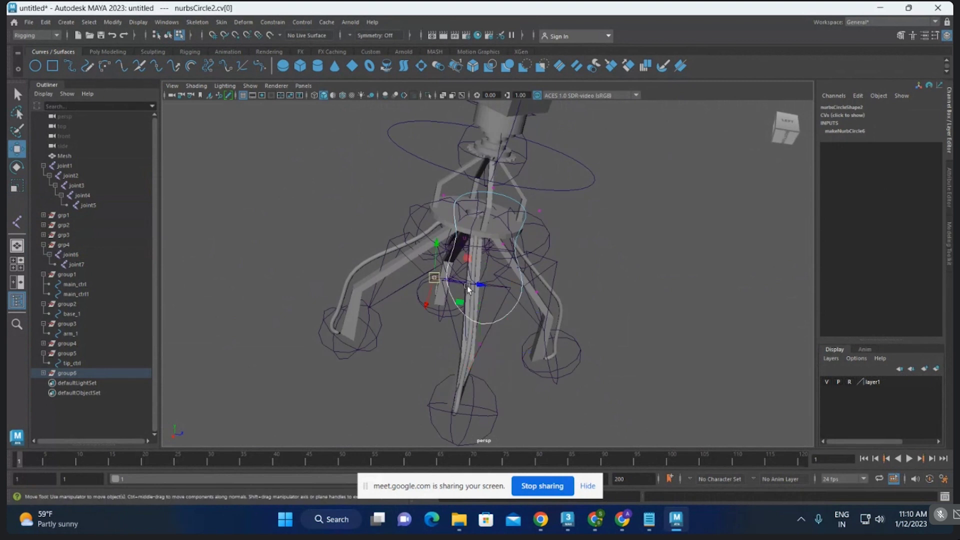
mouse_move(434, 276)
left_mouse_down("alt")
mouse_move(544, 292)
mouse_move(502, 300)
left_mouse_up("alt")
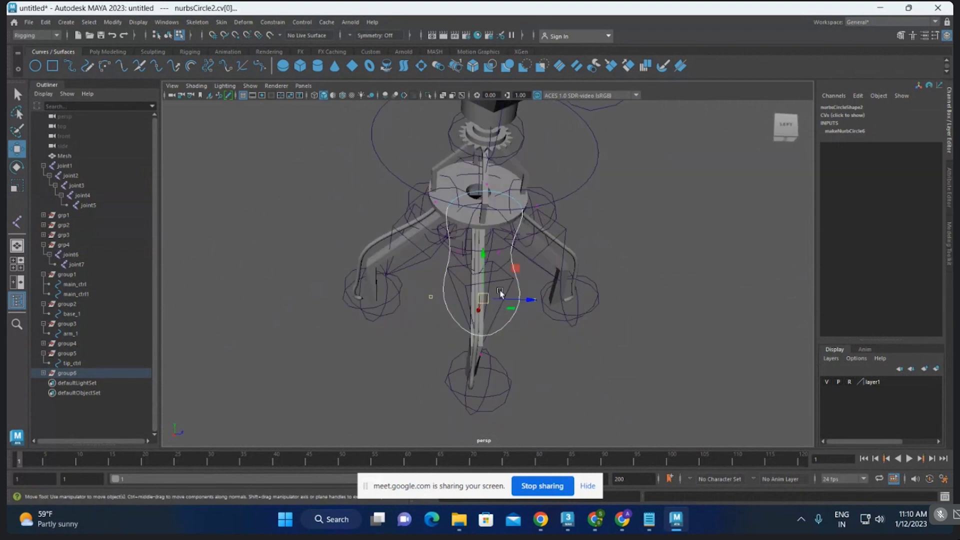
left_click(484, 268, "shift")
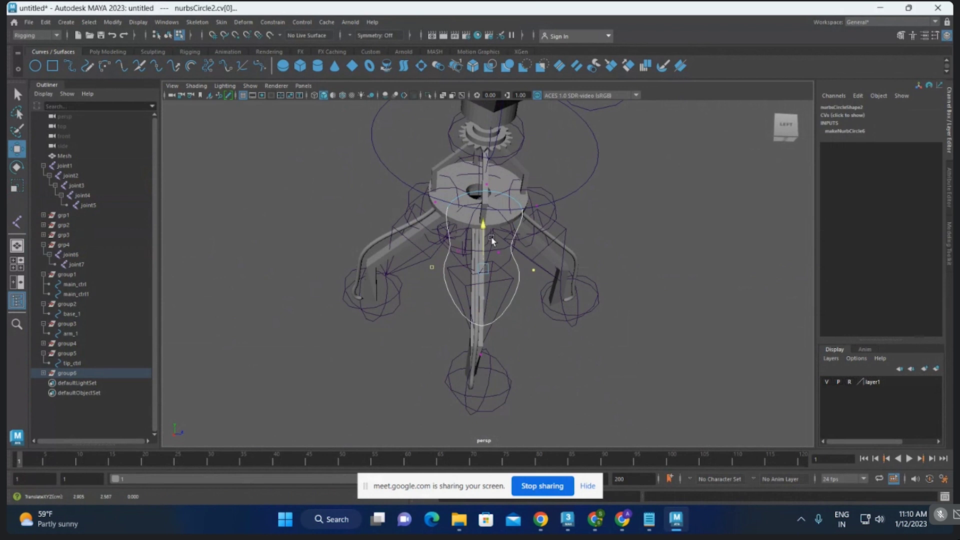
left_click_drag(484, 270, 549, 273, "alt")
Step: Squeeze the circle's central CVs inward into a narrow loop and return to object mode
key("r")
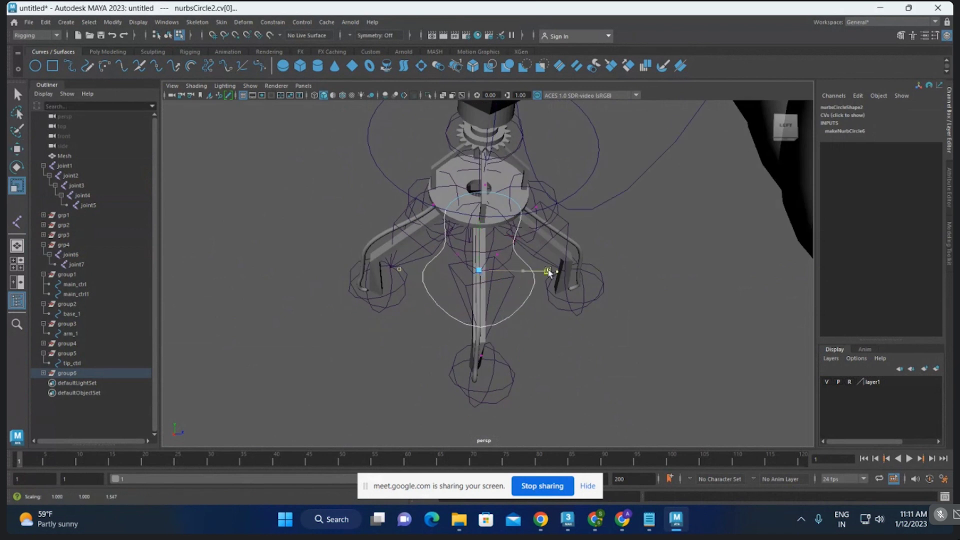
left_click(498, 318)
left_click_drag(502, 365, 528, 357, "alt")
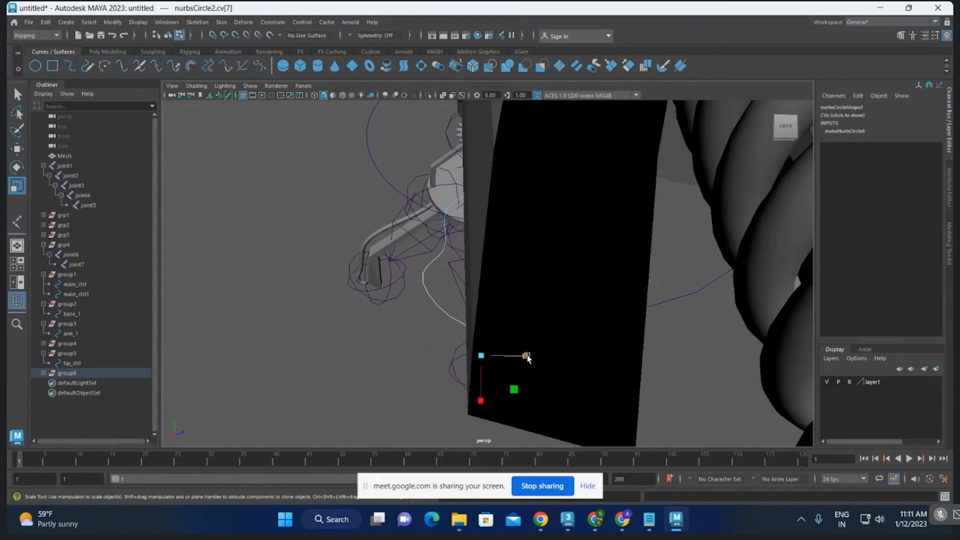
scroll(479, 294, "down", 5)
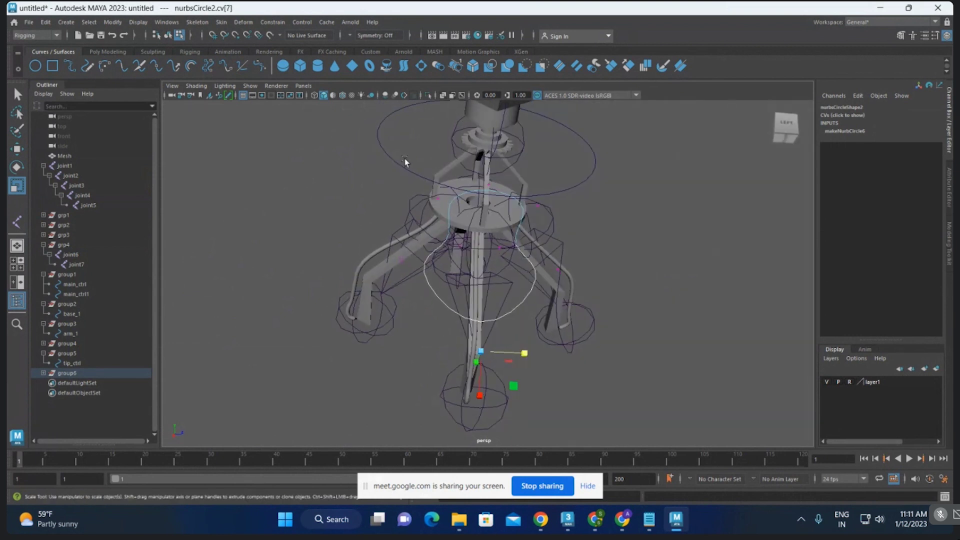
left_click_drag(417, 175, 534, 224)
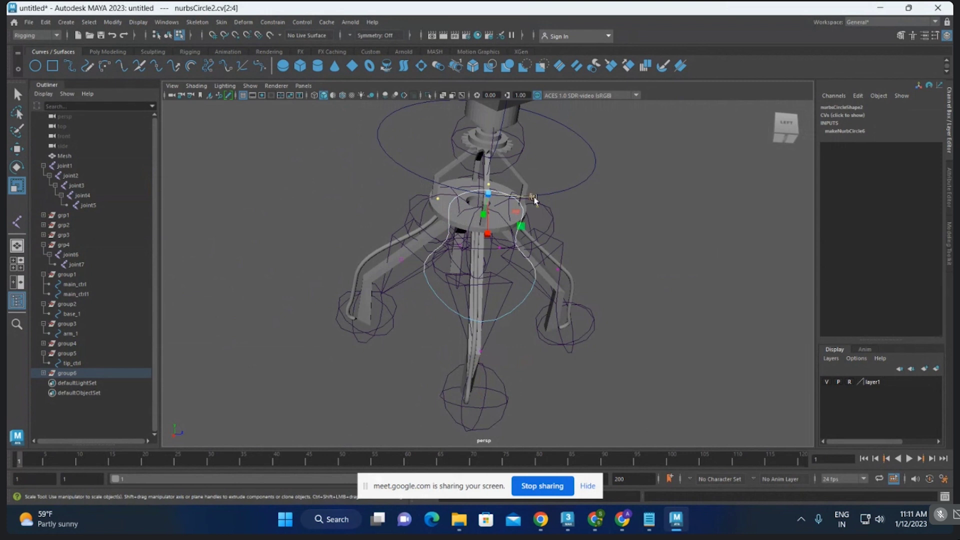
left_click_drag(534, 200, 517, 195)
mouse_move(466, 241)
left_mouse_down("alt")
mouse_move(561, 271)
mouse_move(534, 228)
left_mouse_up("alt")
key("w")
key("F8")
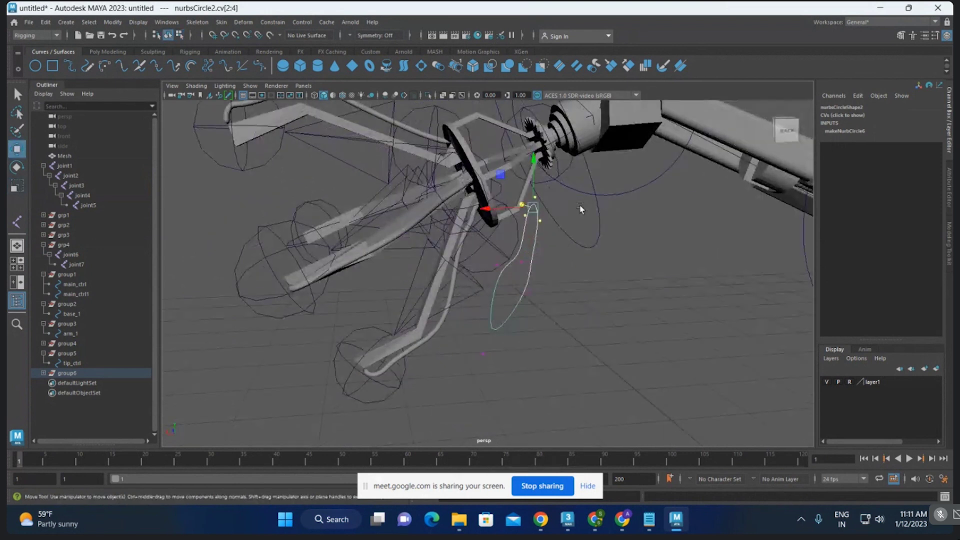
left_click(574, 289)
mouse_move(578, 275)
left_mouse_down("alt")
mouse_move(654, 339)
mouse_move(557, 276)
mouse_move(520, 279)
mouse_move(508, 305)
mouse_move(468, 301)
mouse_move(554, 327)
left_mouse_up("alt")
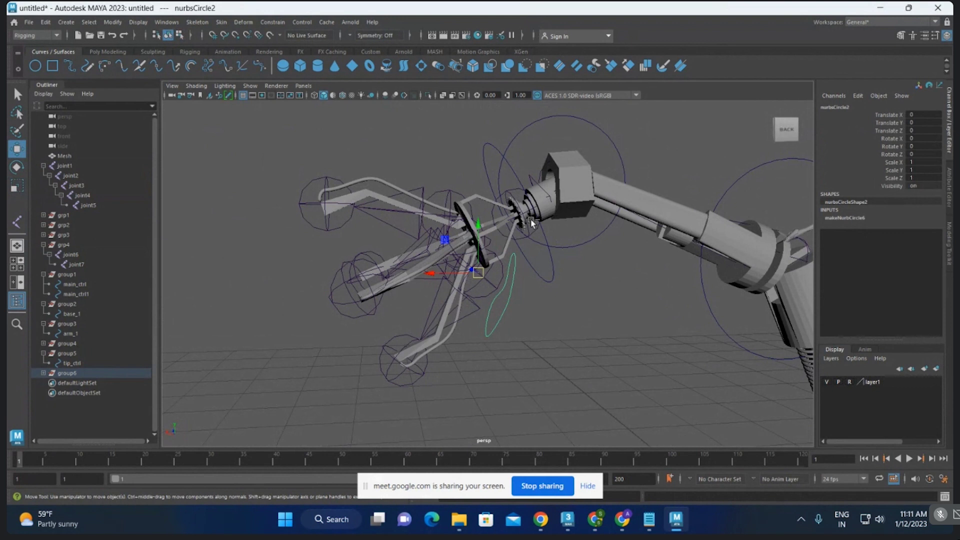
key("ctrl+d")
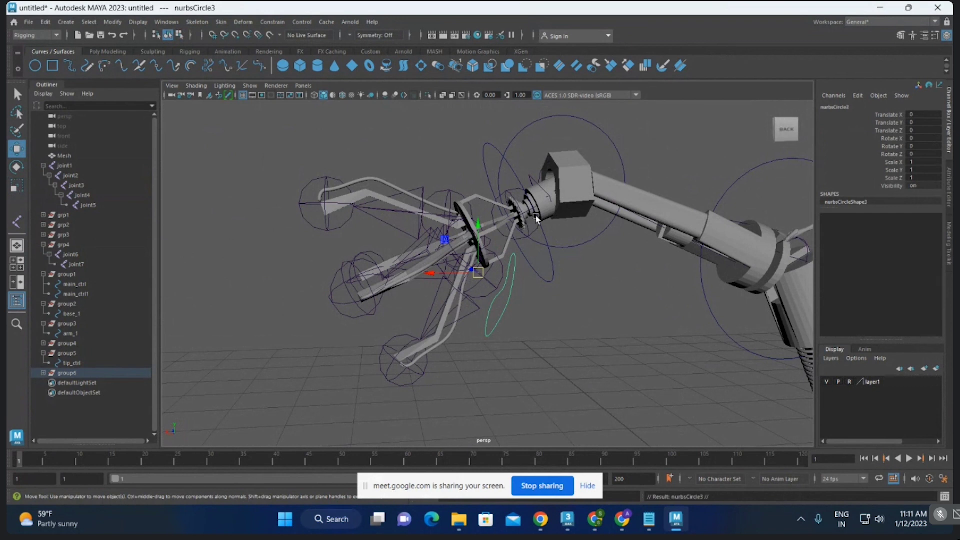
mouse_move(517, 222)
left_mouse_down("alt")
mouse_move(522, 258)
mouse_move(494, 231)
left_mouse_up("alt")
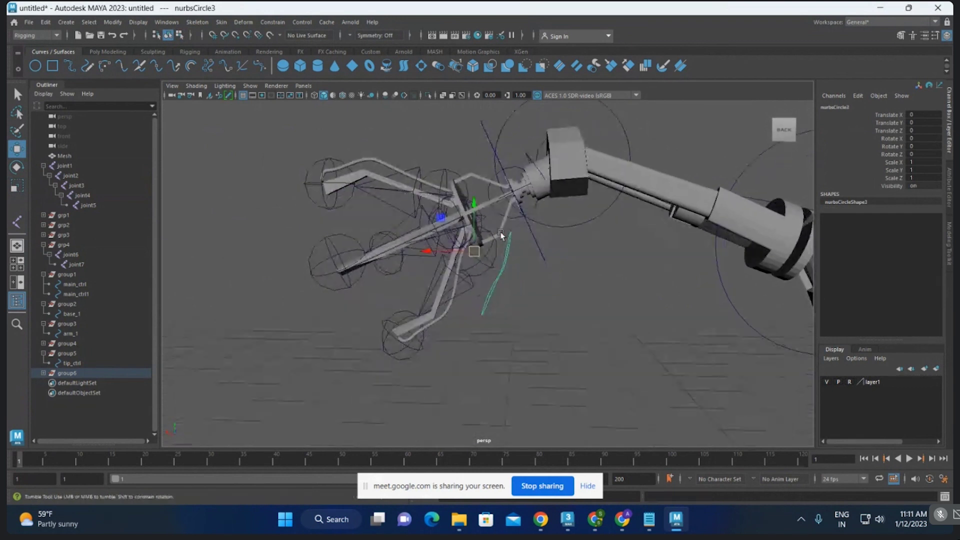
key("e")
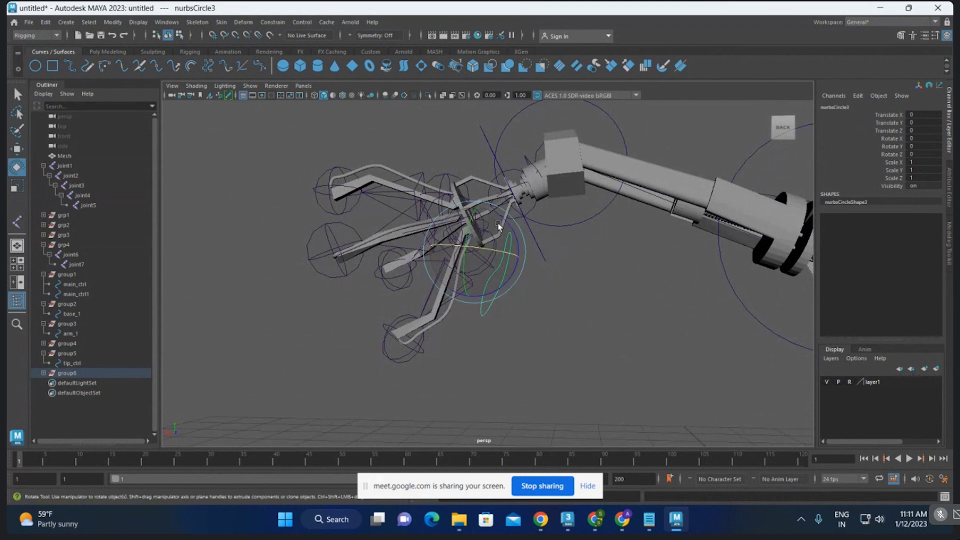
mouse_move(498, 225)
left_mouse_down("alt")
mouse_move(512, 263)
mouse_move(475, 298)
mouse_move(490, 306)
mouse_move(574, 302)
mouse_move(630, 275)
mouse_move(651, 283)
mouse_move(653, 272)
mouse_move(636, 285)
mouse_move(500, 315)
mouse_move(445, 286)
mouse_move(493, 284)
mouse_move(462, 299)
mouse_move(473, 322)
mouse_move(487, 301)
left_mouse_up("alt")
key("w")
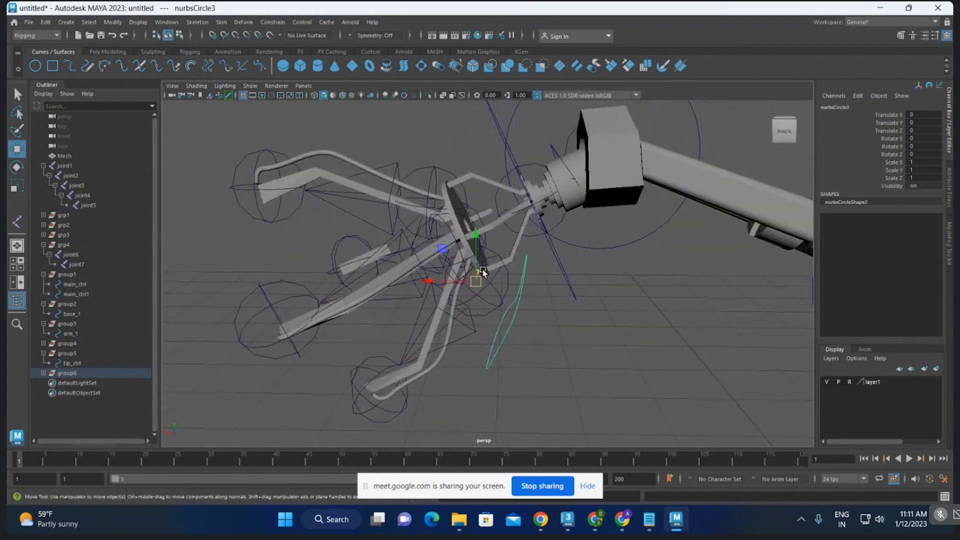
key("ctrl+z")
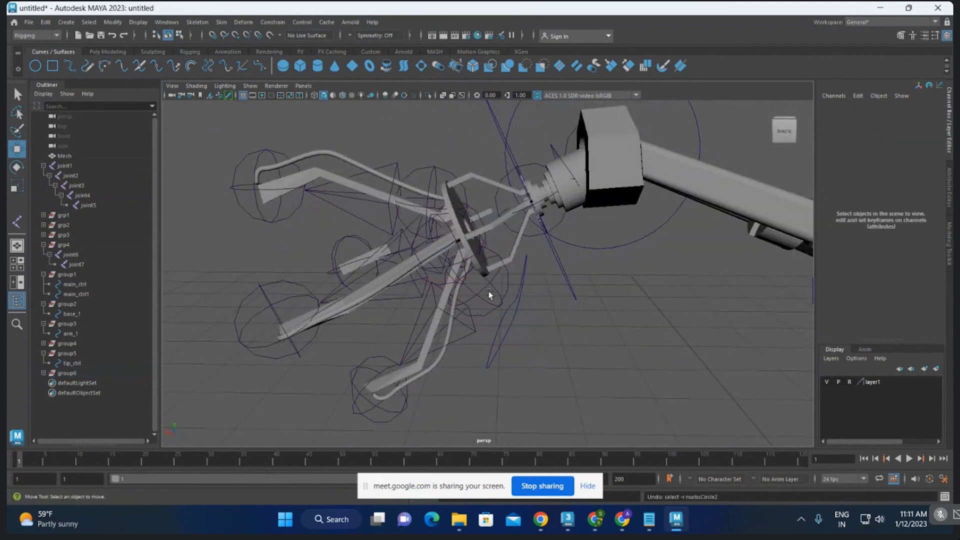
mouse_move(514, 335)
left_mouse_down()
mouse_move(541, 334)
mouse_move(518, 338)
left_mouse_up()
mouse_move(472, 217)
left_mouse_down("alt")
mouse_move(506, 196)
mouse_move(496, 258)
mouse_move(476, 214)
left_mouse_up("alt")
key("d")
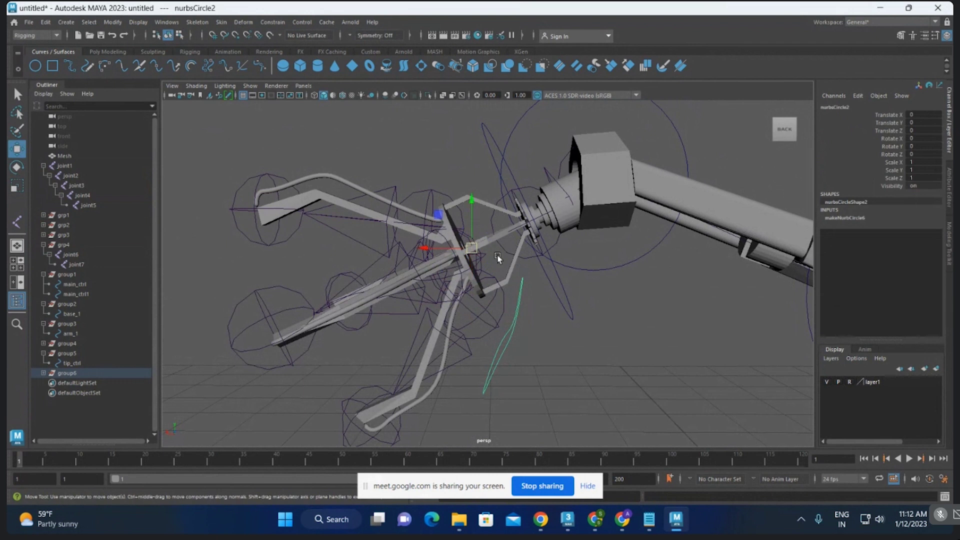
mouse_move(498, 258)
left_mouse_down("alt")
mouse_move(481, 323)
mouse_move(509, 244)
mouse_move(499, 300)
mouse_move(434, 232)
mouse_move(507, 210)
mouse_move(597, 257)
left_mouse_up("alt")
key("e")
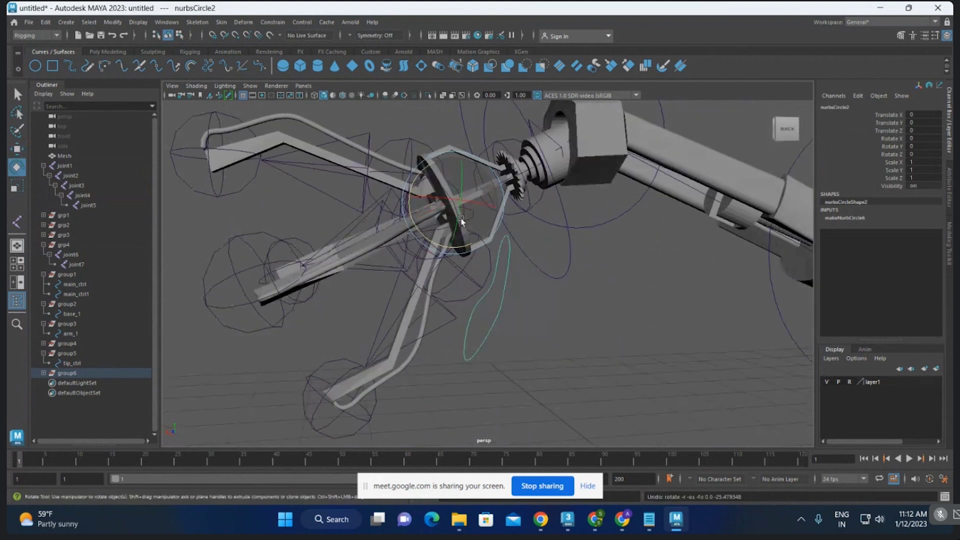
key("ctrl+z")
left_click_drag(534, 236, 491, 234, "alt")
left_click_drag(491, 234, 490, 235)
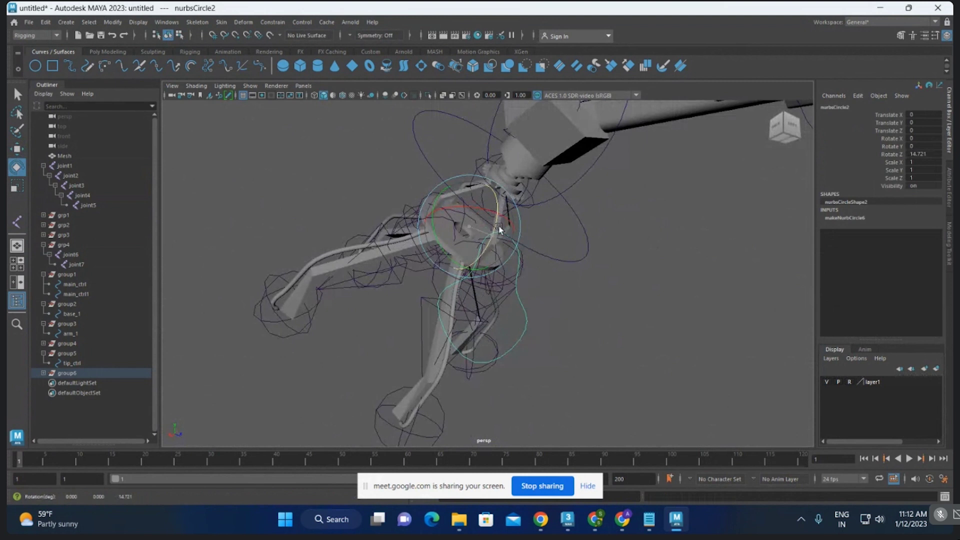
key("ctrl+z")
mouse_move(507, 199)
left_mouse_down("alt")
mouse_move(551, 269)
mouse_move(547, 305)
mouse_move(531, 257)
mouse_move(700, 378)
left_mouse_up("alt")
key("w")
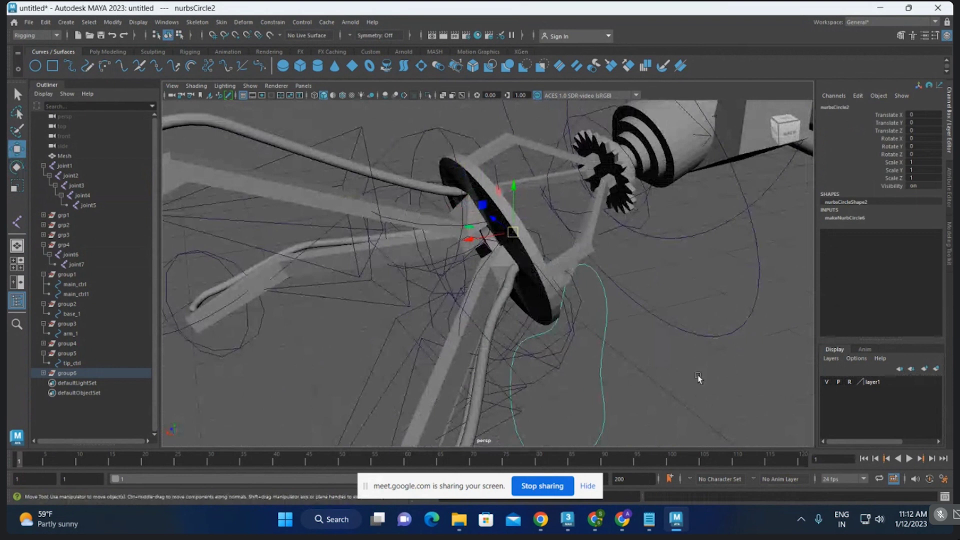
left_click(698, 378)
right_click_drag(698, 379, 557, 313, "alt")
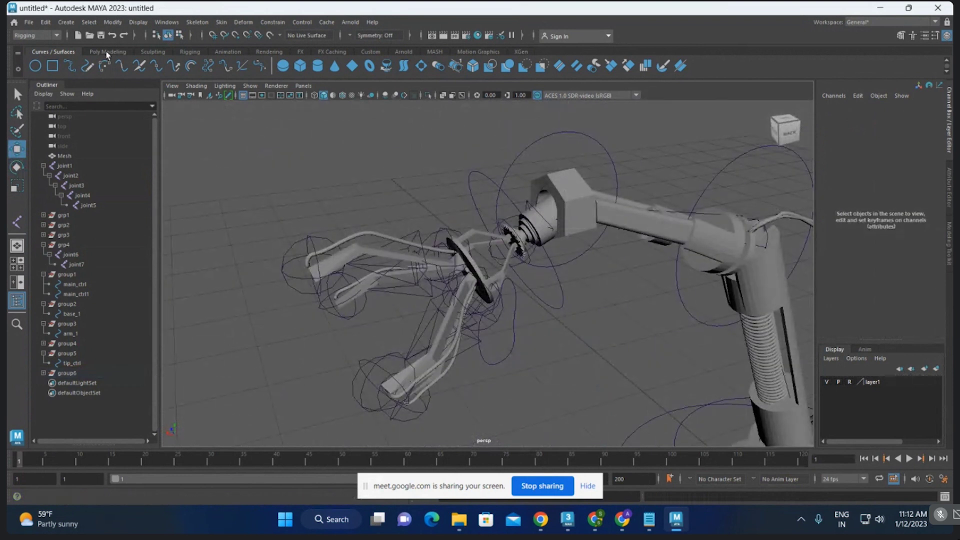
Step: Create a trial polygon sphere from the Poly Modeling shelf and shrink it to about a third
left_click(107, 52)
left_click(35, 65)
mouse_move(600, 375)
right_mouse_down("alt")
mouse_move(567, 350)
mouse_move(188, 172)
right_mouse_up("alt")
mouse_move(189, 171)
left_mouse_down("alt")
mouse_move(428, 236)
mouse_move(488, 289)
left_mouse_up("alt")
key("r")
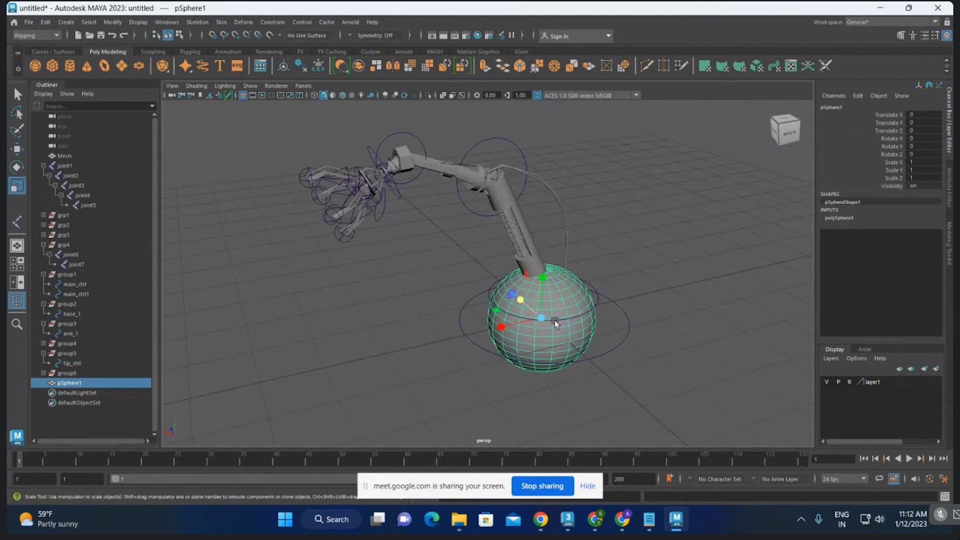
left_click_drag(554, 320, 477, 303)
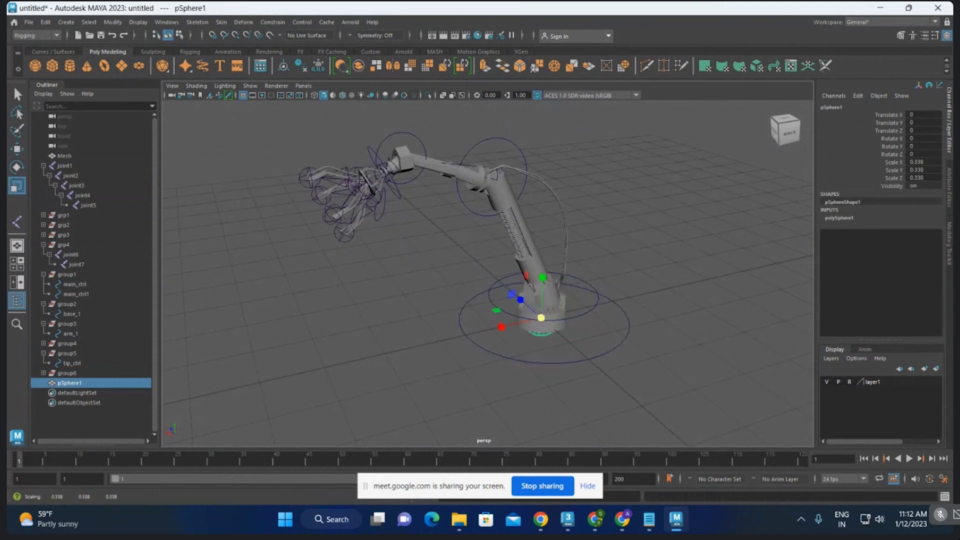
Step: Move the sphere toward the gripper, then delete it and add a polygon cylinder at the origin
middle_click_drag(478, 325, 575, 325, "alt")
key("w")
mouse_move(619, 323)
left_mouse_down()
mouse_move(517, 342)
mouse_move(521, 250)
left_mouse_up()
scroll(530, 255, "up", 2)
scroll(552, 262, "up", 2)
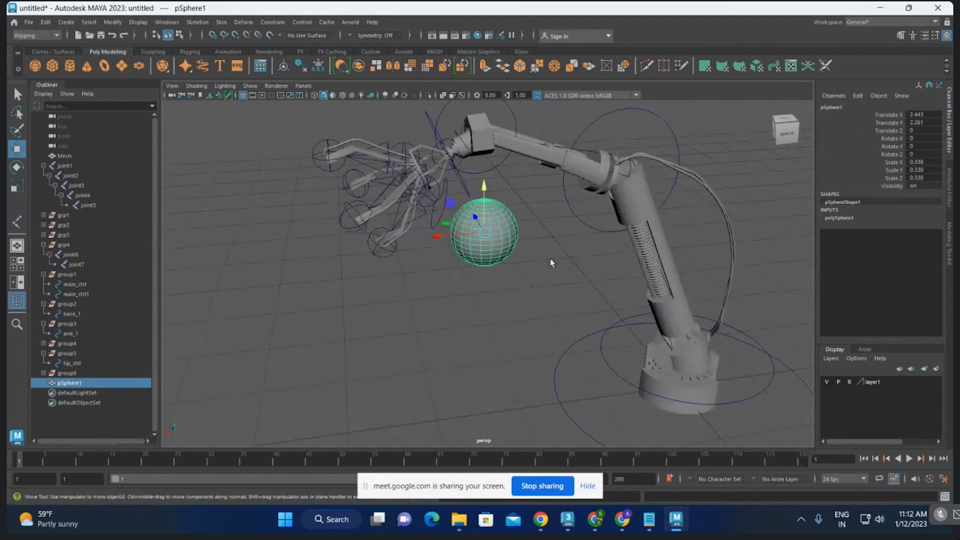
scroll(551, 262, "up", 2)
key("Delete")
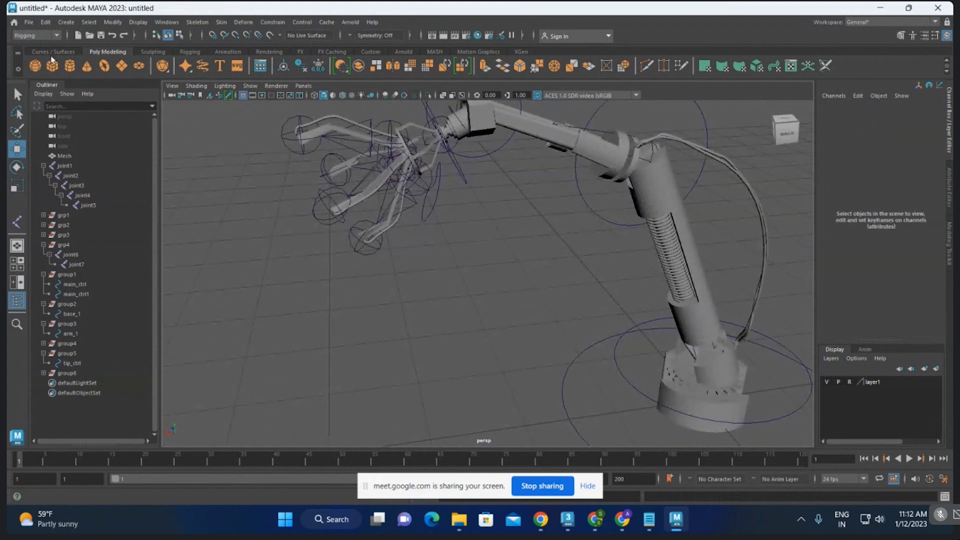
left_click(70, 65)
Step: Delete the cylinder's side and bottom faces, leaving only the top cap as a disc
scroll(640, 320, "down", 3)
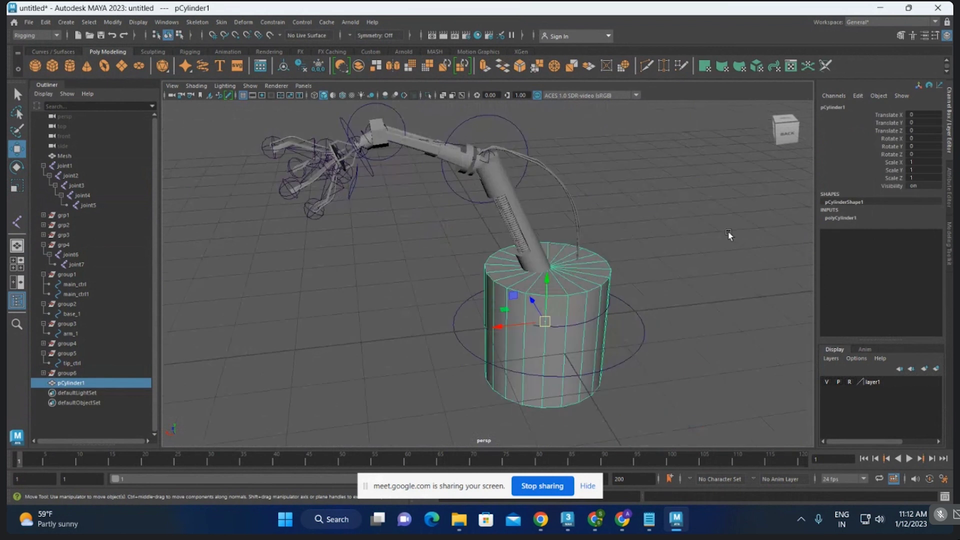
right_click(700, 165)
left_click(705, 209)
mouse_move(683, 281)
left_mouse_down("alt")
mouse_move(614, 205)
mouse_move(763, 443)
left_mouse_up("alt")
left_click(612, 383)
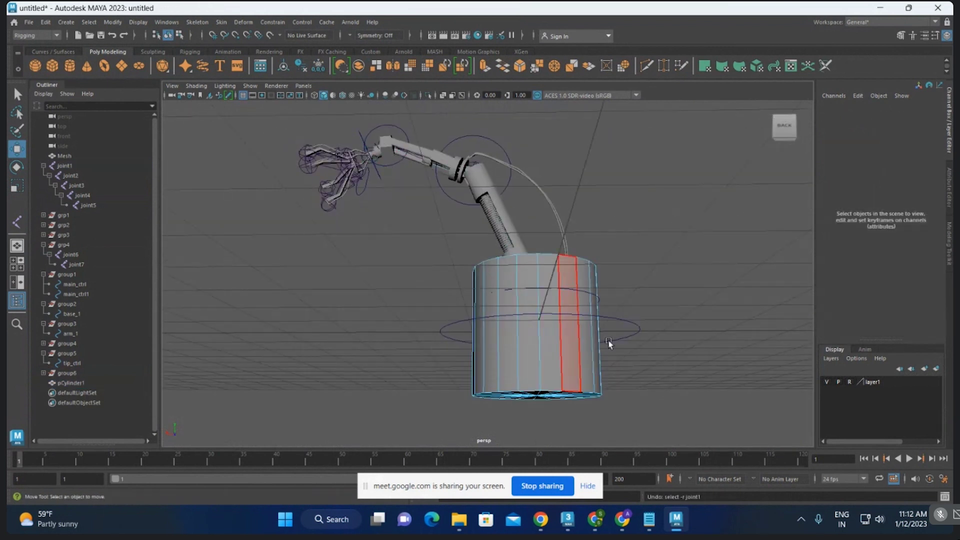
left_click_drag(609, 343, 578, 361, "alt")
right_click_drag(578, 252, 646, 207)
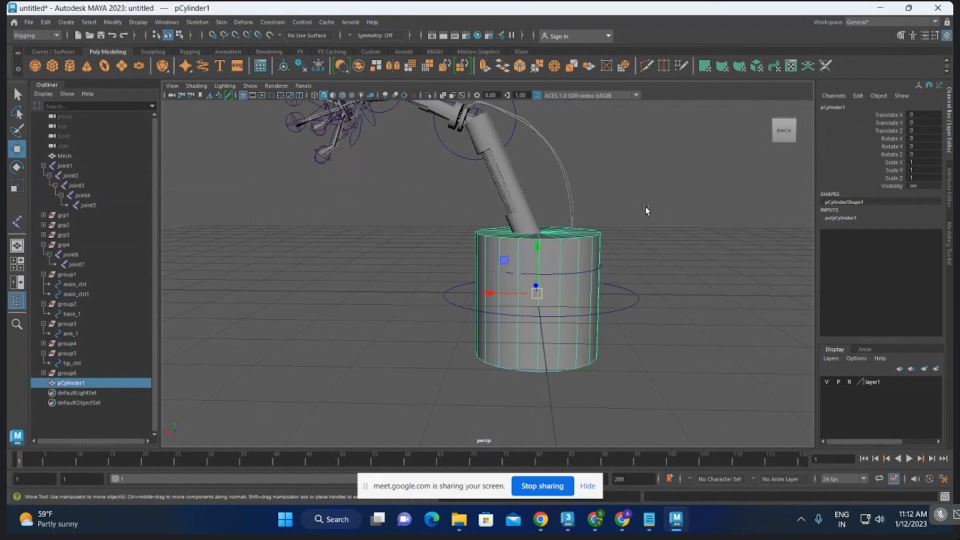
left_click_drag(490, 292, 322, 293)
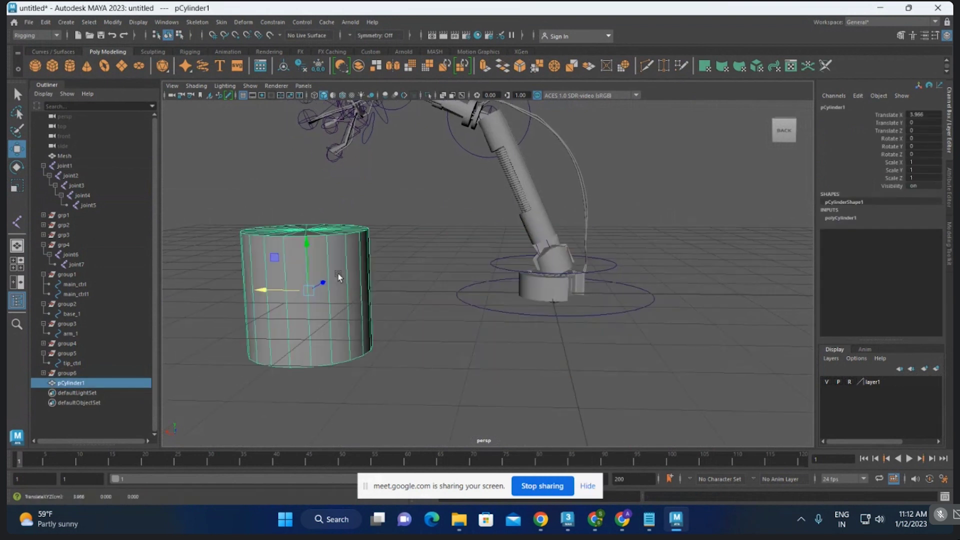
middle_click_drag(322, 292, 641, 177, "alt")
right_click_drag(640, 177, 641, 182)
left_click_drag(319, 260, 590, 382)
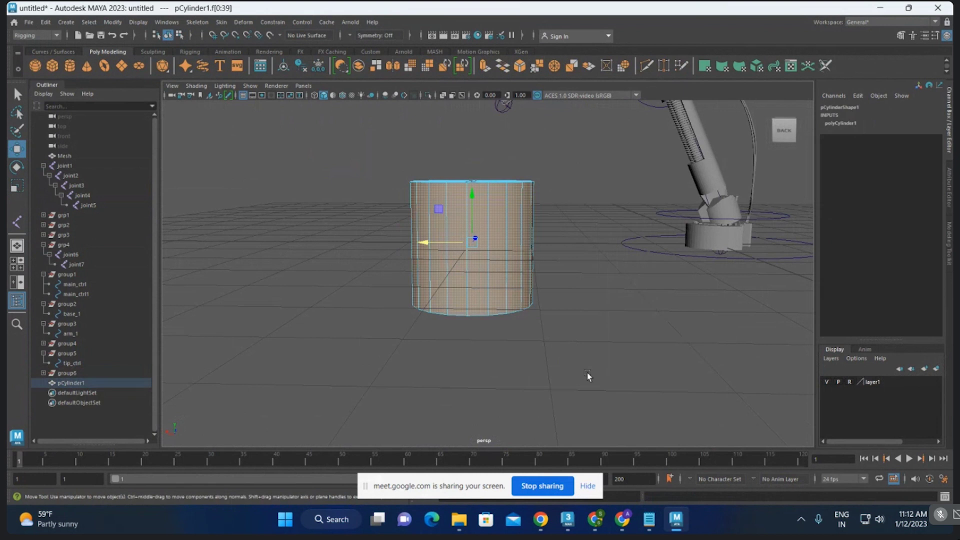
key("Delete")
Step: Centre the disc's pivot on the disc, undoing a stray move
mouse_move(520, 245)
left_mouse_down("alt")
mouse_move(494, 153)
mouse_move(477, 225)
left_mouse_up("alt")
mouse_move(472, 222)
right_mouse_down()
mouse_move(512, 206)
mouse_move(318, 200)
mouse_move(532, 283)
right_mouse_up()
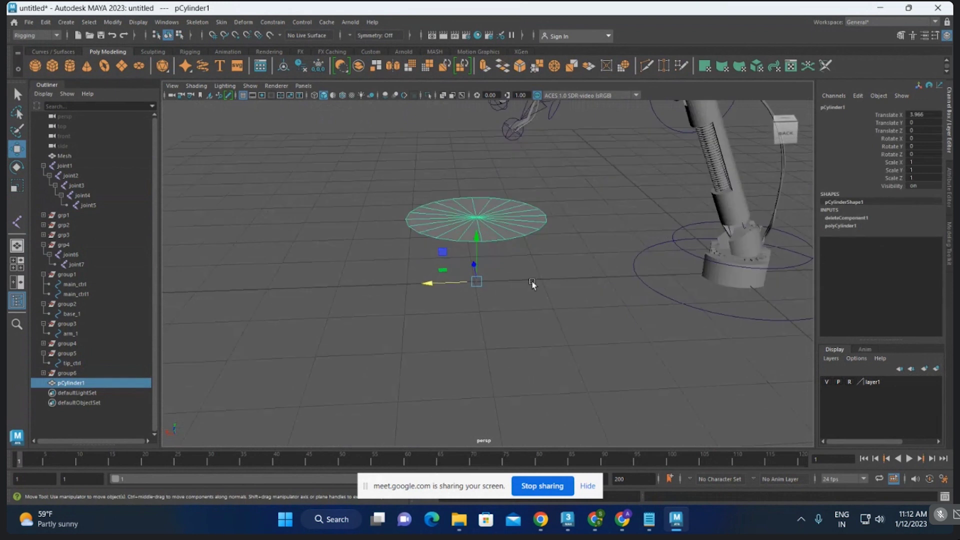
left_click_drag(531, 283, 524, 202, "alt")
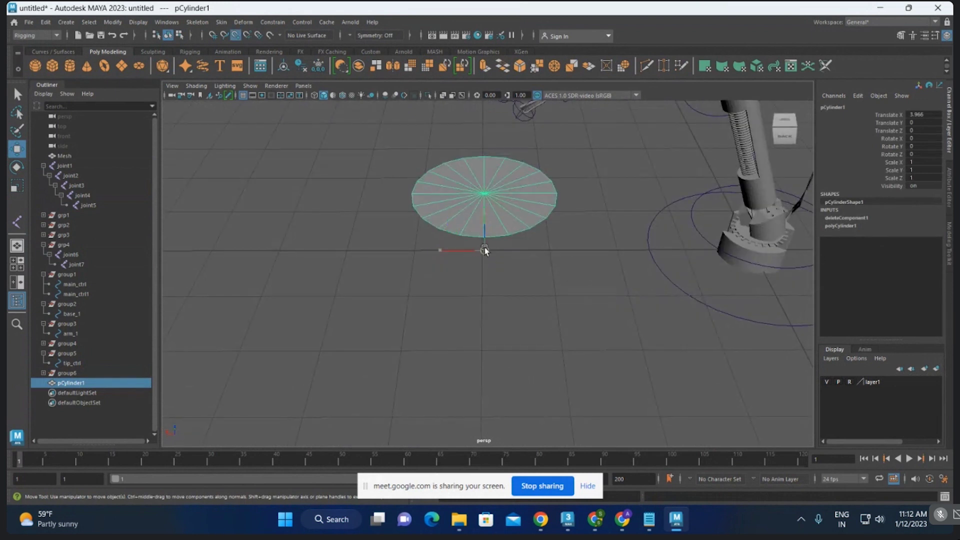
left_click_drag(484, 250, 534, 223)
key("ctrl+z")
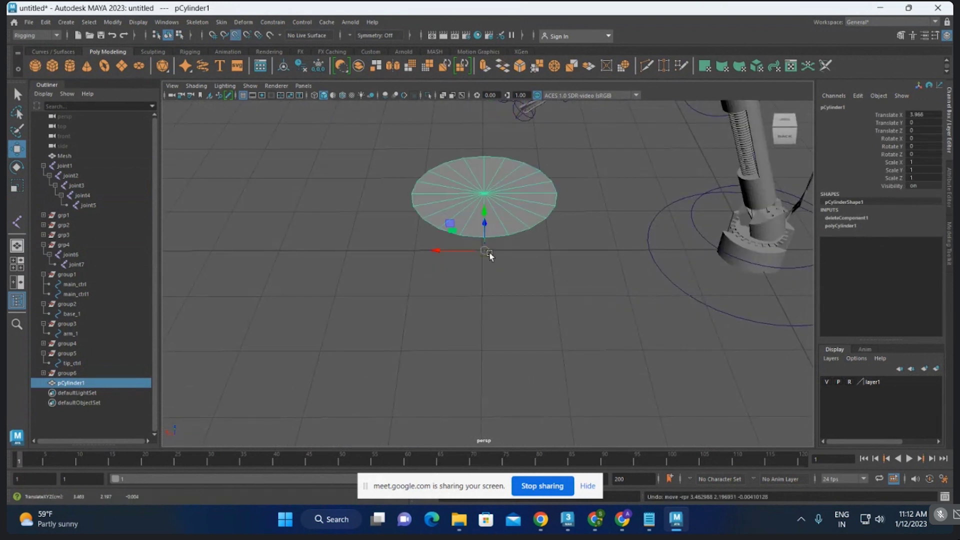
mouse_move(483, 252)
left_mouse_down("alt")
mouse_move(579, 180)
mouse_move(556, 157)
mouse_move(557, 253)
mouse_move(557, 240)
left_mouse_up("alt")
key("d")
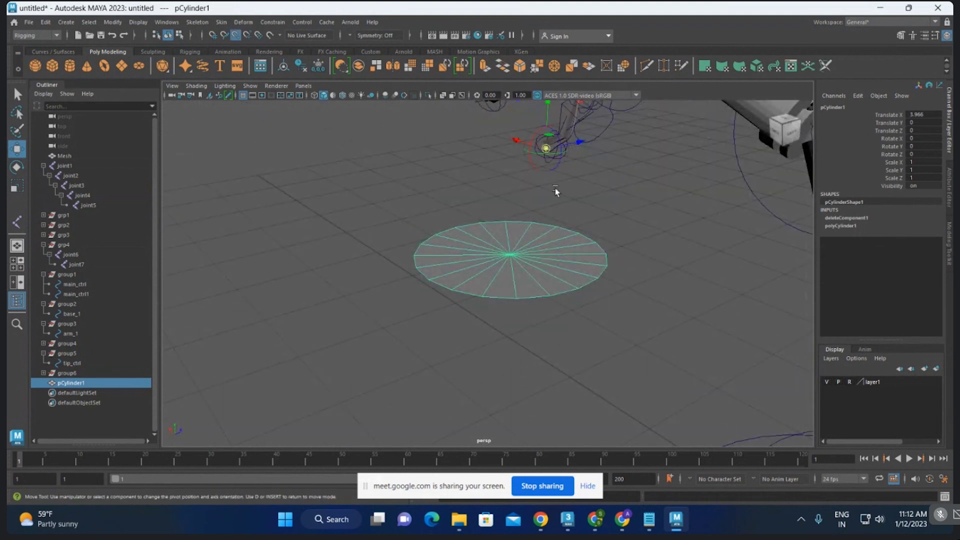
mouse_move(546, 150)
left_mouse_down()
mouse_move(508, 253)
mouse_move(578, 268)
mouse_move(561, 313)
mouse_move(553, 277)
mouse_move(589, 218)
mouse_move(500, 268)
left_mouse_up()
key("d")
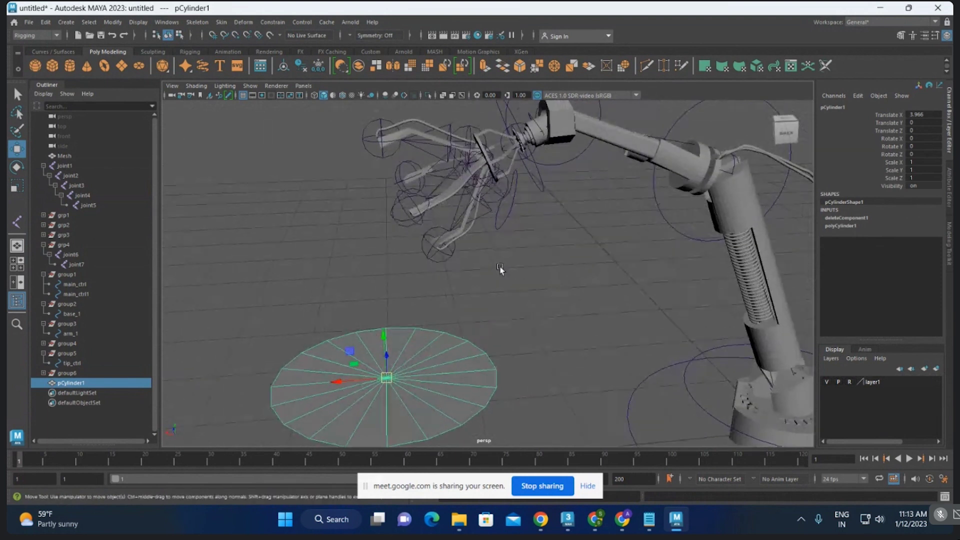
Step: Snap the disc onto the wrist joint at 2.795, 2.092, -0.109 and scale it to 0.105
key("v")
mouse_move(388, 378)
left_mouse_down()
mouse_move(440, 251)
mouse_move(524, 146)
mouse_move(560, 229)
mouse_move(70, 115)
left_mouse_up()
scroll(560, 229, "up", 5)
key("r")
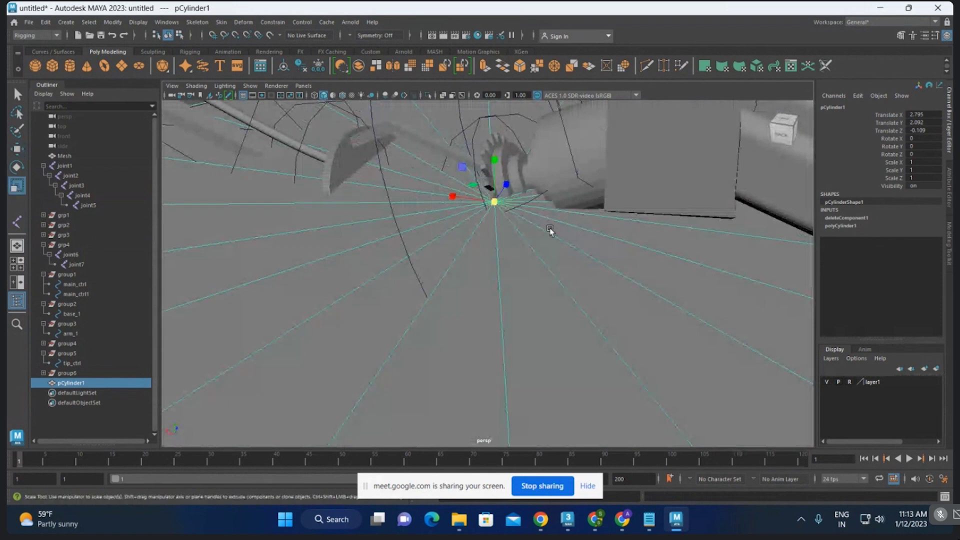
scroll(550, 231, "down", 5)
mouse_move(350, 215)
left_mouse_down("alt")
mouse_move(475, 210)
mouse_move(574, 178)
mouse_move(520, 175)
mouse_move(529, 203)
mouse_move(573, 210)
mouse_move(495, 242)
left_mouse_up("alt")
scroll(535, 190, "up", 4)
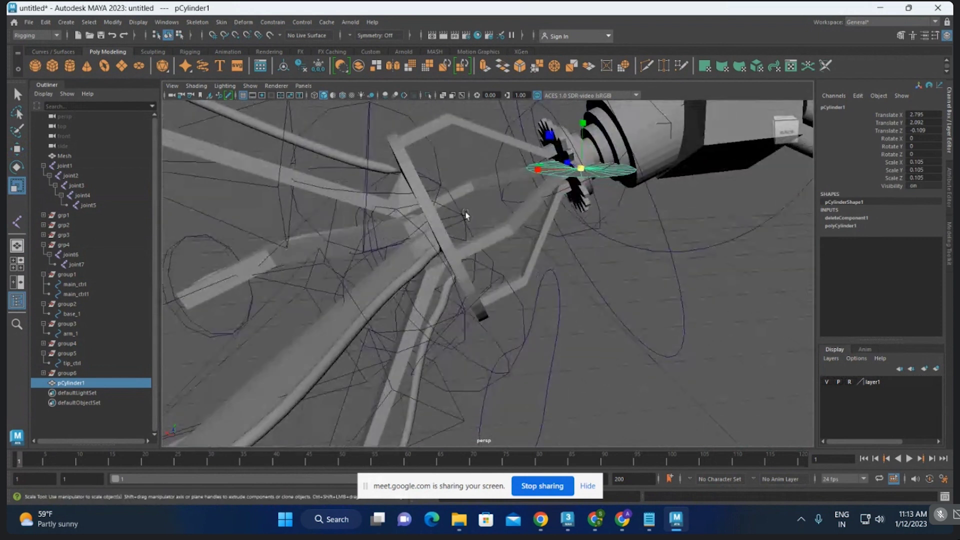
mouse_move(556, 227)
left_mouse_down("alt")
mouse_move(414, 229)
mouse_move(460, 238)
mouse_move(497, 230)
mouse_move(547, 260)
mouse_move(540, 215)
mouse_move(524, 196)
mouse_move(515, 202)
mouse_move(561, 209)
left_mouse_up("alt")
left_click(553, 242)
left_click(556, 229)
Step: Duplicate joint5 into a new joint8 and zoom in on it in the front view
key("w")
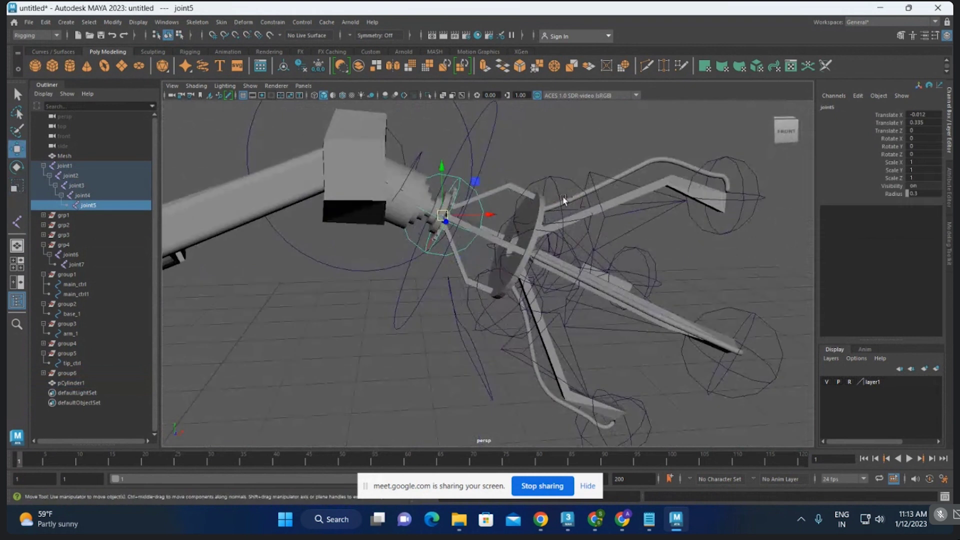
key("ctrl+d")
left_click_drag(490, 215, 517, 217, "alt")
key("space")
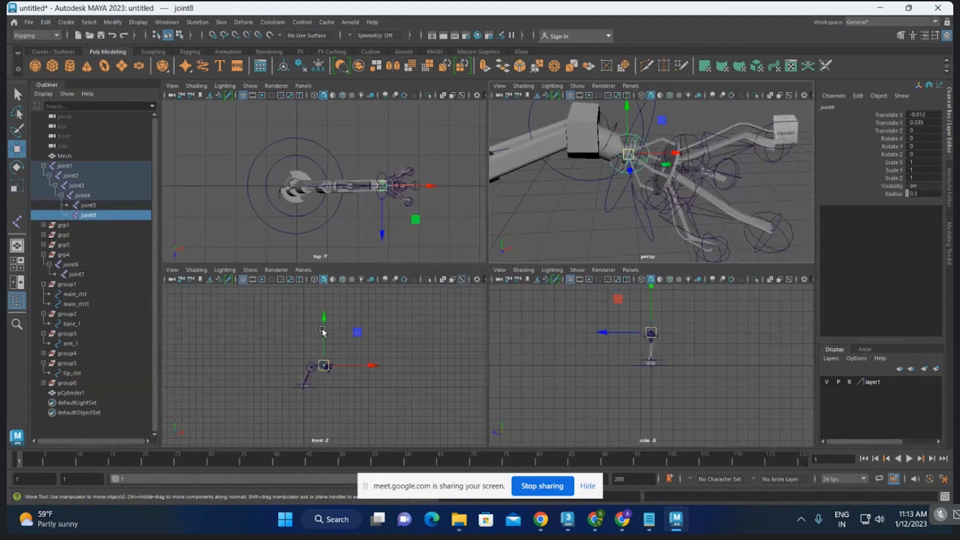
key("space")
scroll(610, 381, "up", 2)
scroll(611, 381, "up", 3)
scroll(755, 399, "up", 3)
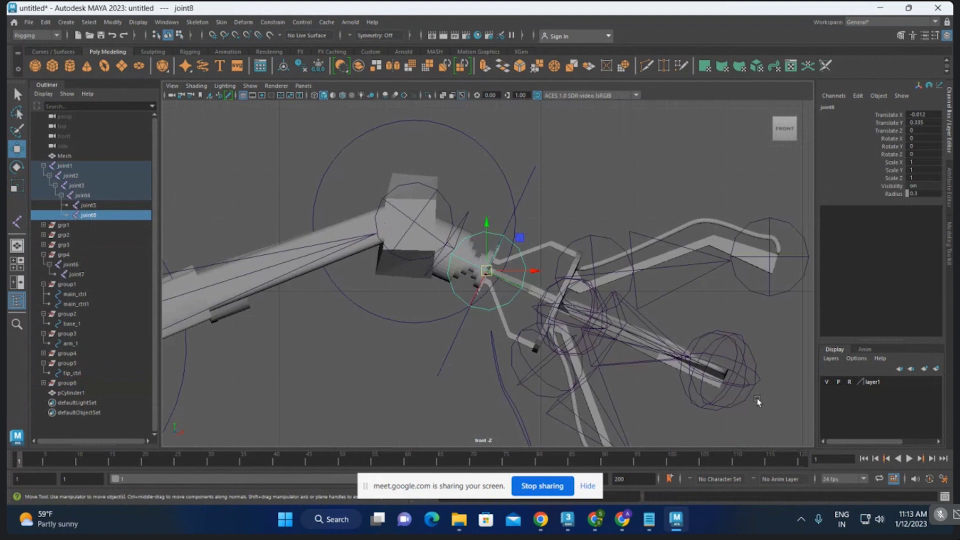
scroll(585, 340, "up", 3)
scroll(515, 216, "up", 2)
scroll(531, 233, "up", 2)
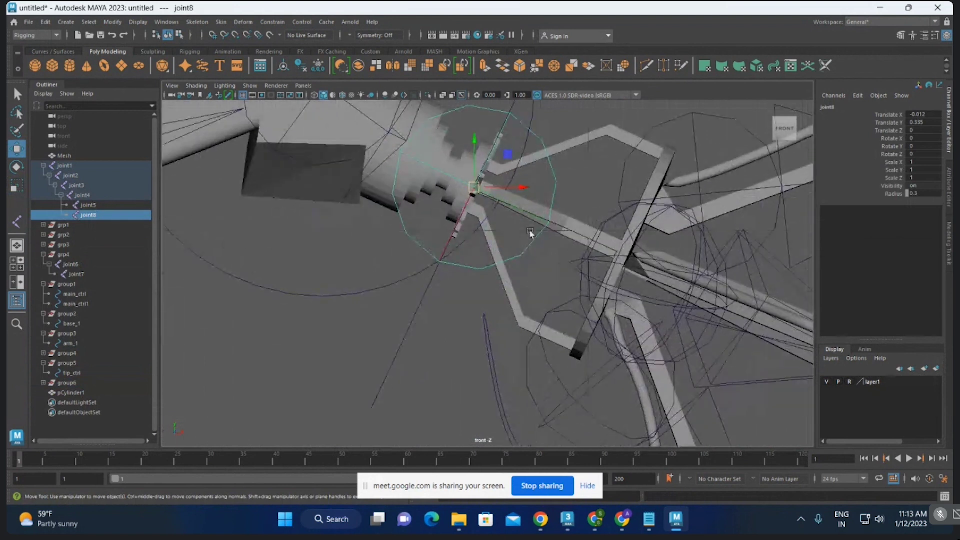
Step: Slide joint8 along the bone to the gripper centre using joint-oriented axes, and unparent it to world
left_click(553, 193)
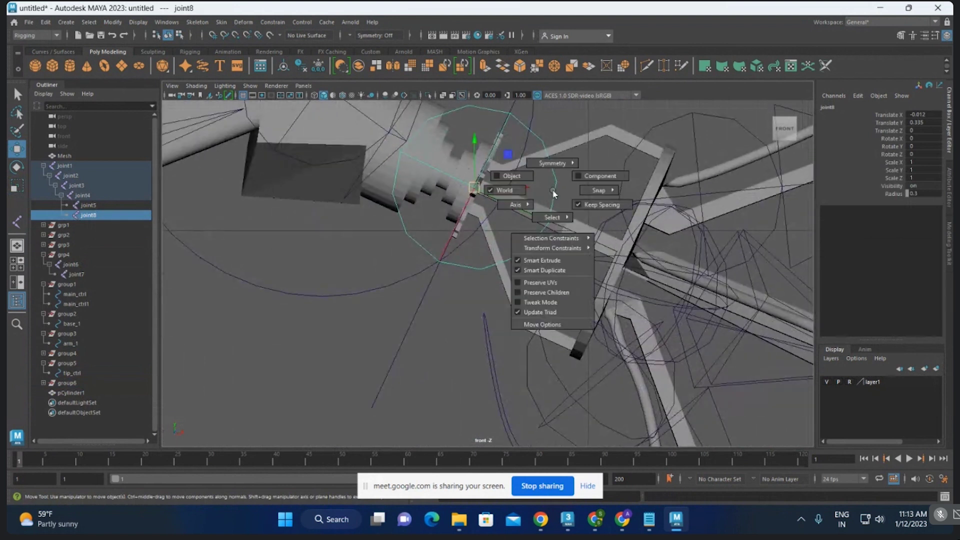
left_click(511, 176)
middle_click_drag(514, 190, 478, 187, "alt")
left_click_drag(477, 203, 565, 262)
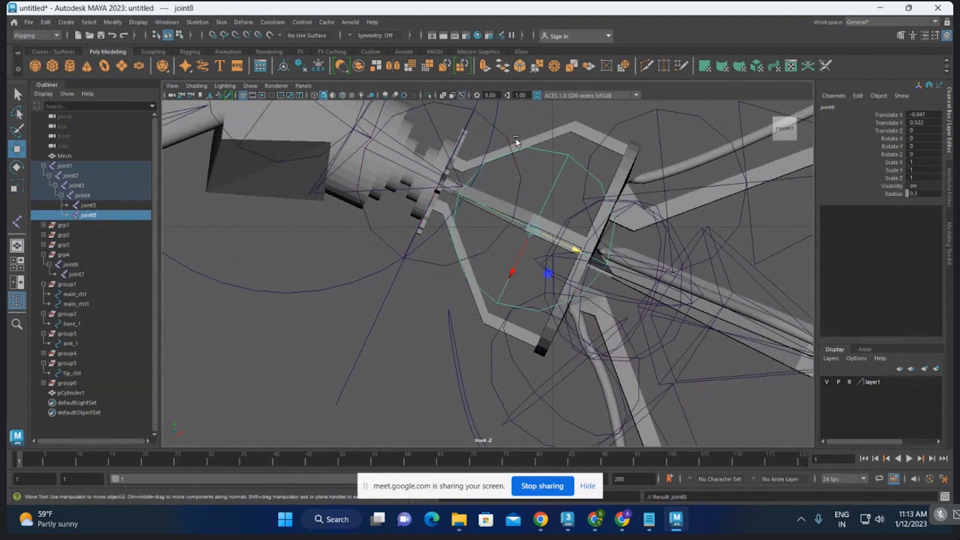
key("shift+p")
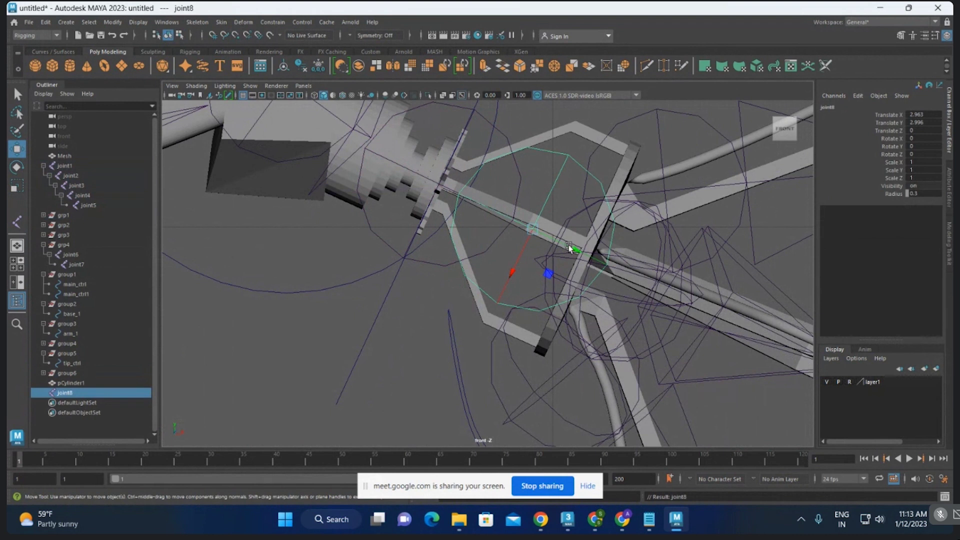
left_click_drag(571, 245, 622, 266)
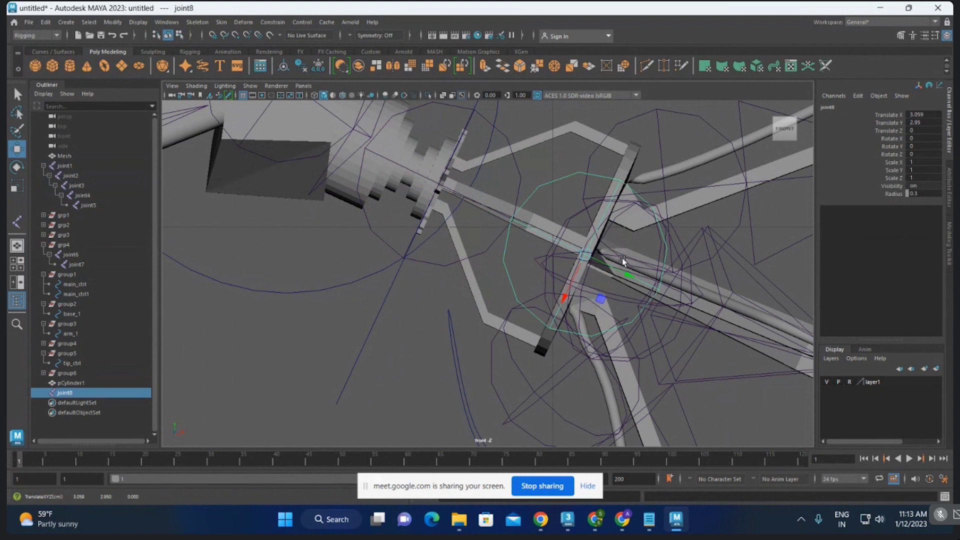
Step: Tilt joint8 about Z, undo the tilt in the perspective view, and select nurbsCircle2
middle_click_drag(622, 258, 616, 267, "alt")
key("e")
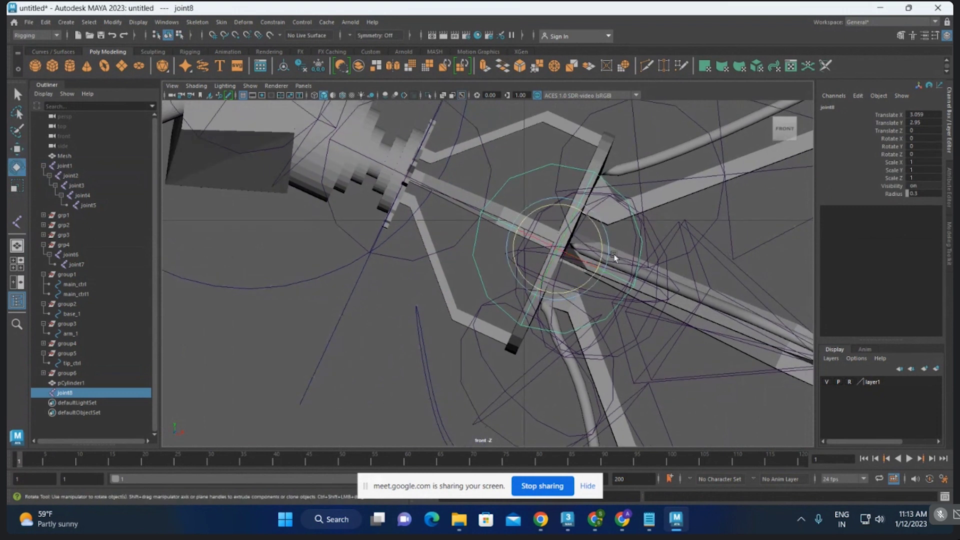
left_click_drag(614, 257, 607, 252)
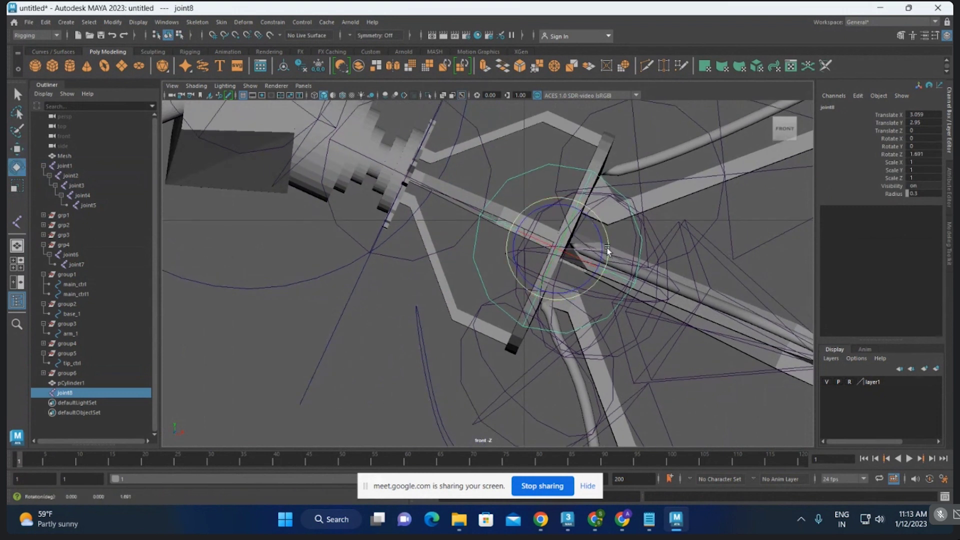
key("w")
key("space")
key("space")
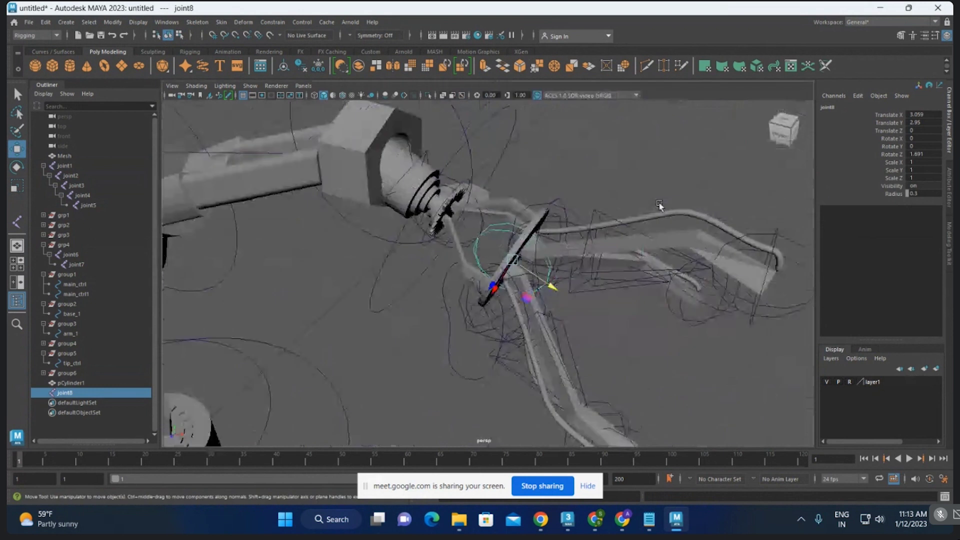
mouse_move(659, 205)
left_mouse_down("alt")
mouse_move(388, 192)
mouse_move(515, 181)
left_mouse_up("alt")
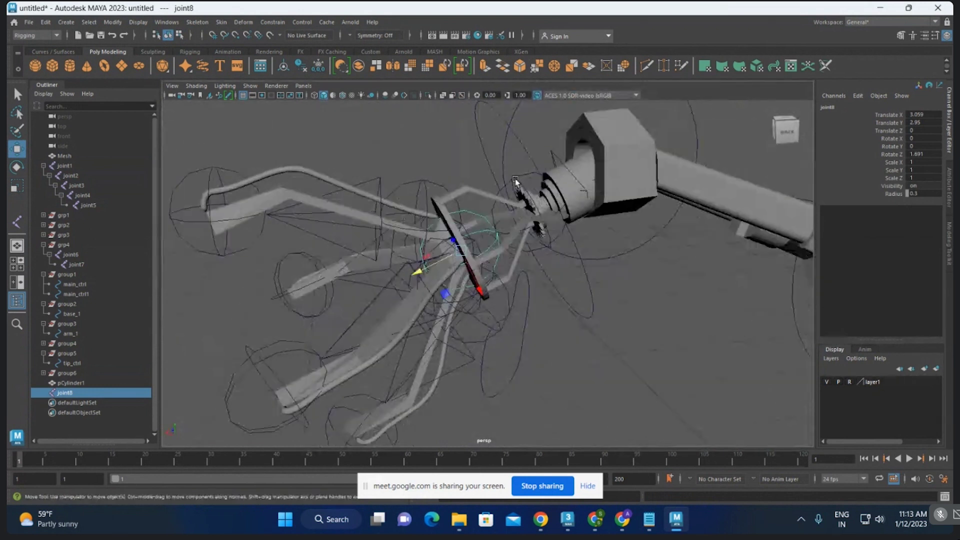
key("ctrl+z")
left_click_drag(559, 251, 562, 364, "alt")
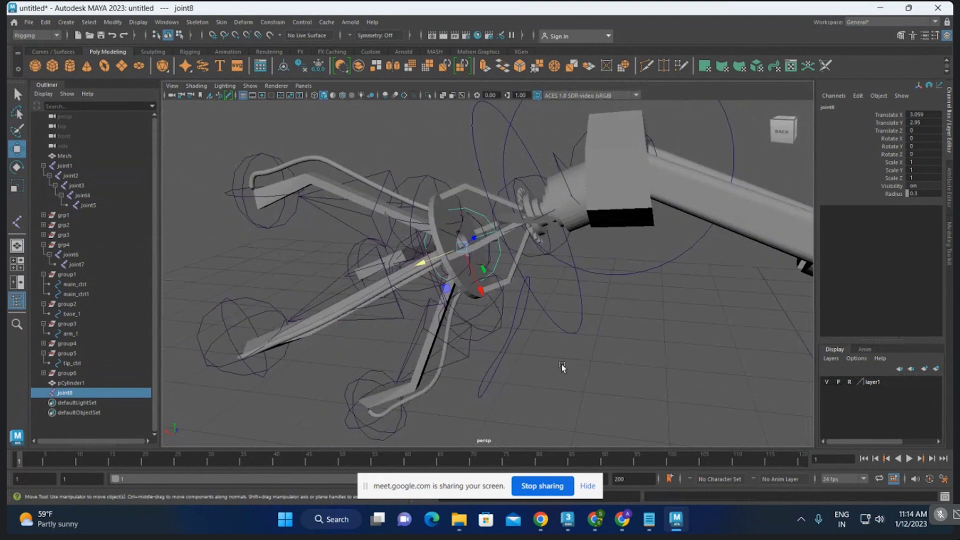
left_click(529, 360)
left_click(492, 369)
mouse_move(491, 369)
left_mouse_down("alt")
mouse_move(498, 282)
mouse_move(480, 241)
mouse_move(510, 236)
mouse_move(514, 247)
mouse_move(493, 243)
mouse_move(514, 235)
mouse_move(504, 234)
left_mouse_up("alt")
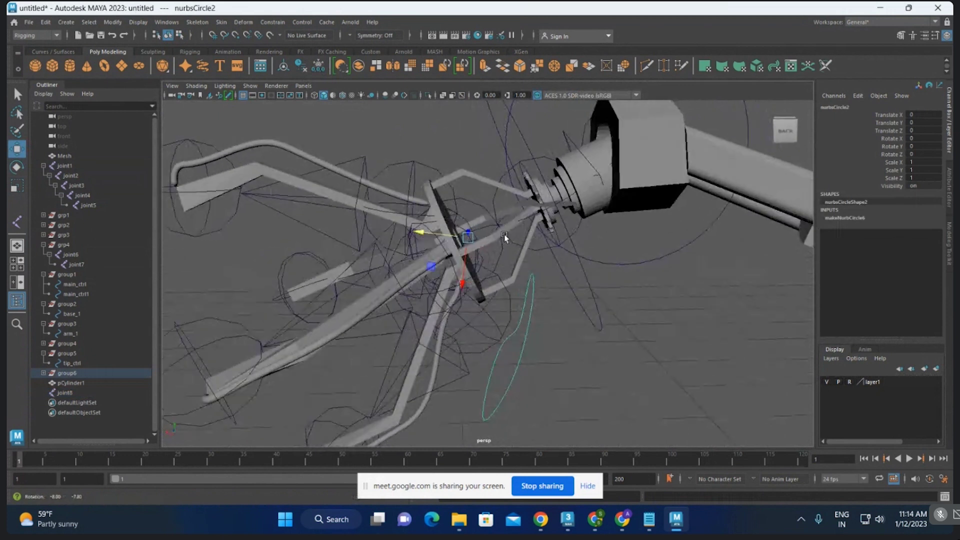
Step: Select joint8 then nurbsCircle2, try a default parent constraint, and undo it
mouse_move(504, 234)
right_mouse_down("alt")
mouse_move(535, 278)
mouse_move(530, 288)
mouse_move(483, 243)
mouse_move(522, 266)
mouse_move(523, 247)
mouse_move(541, 278)
mouse_move(467, 250)
right_mouse_up("alt")
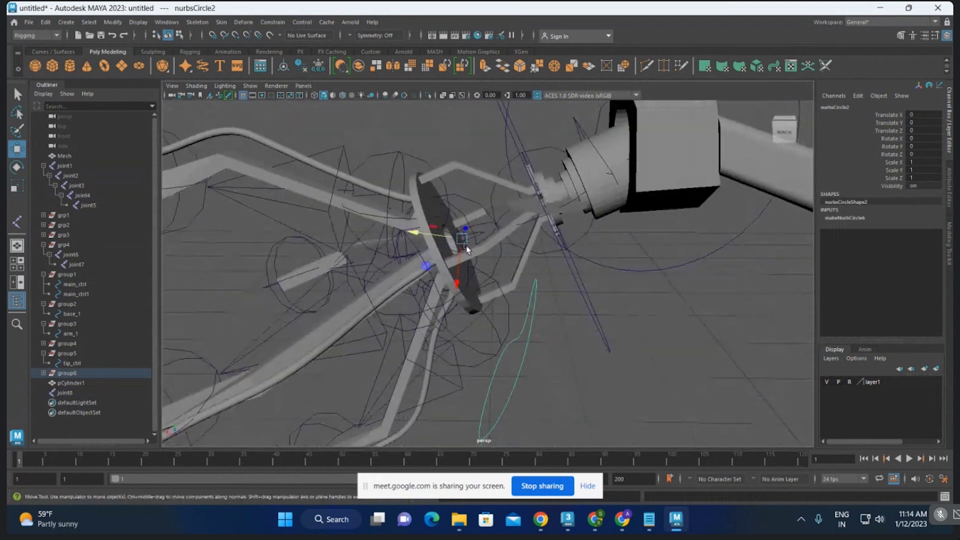
left_click_drag(468, 250, 472, 243, "alt")
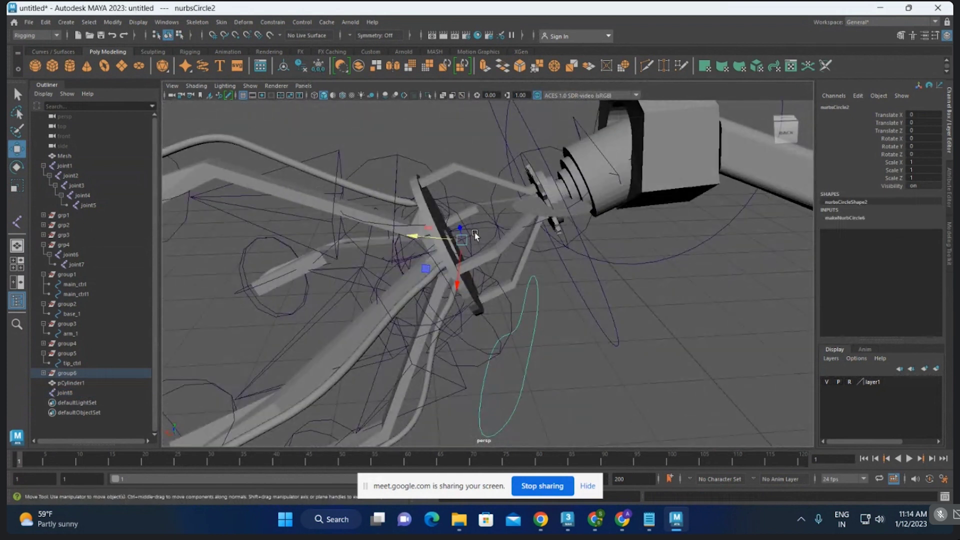
left_click(547, 310)
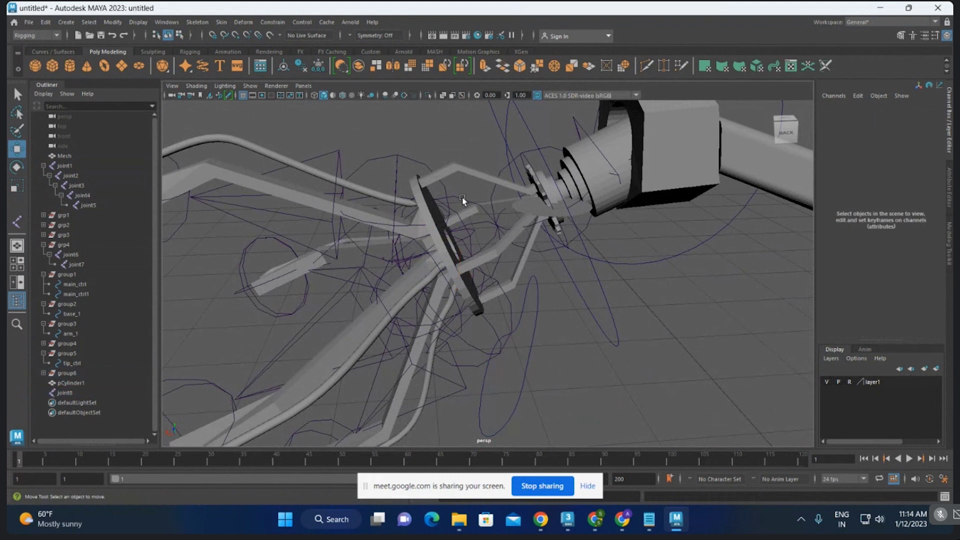
left_click(462, 197)
left_click(535, 333)
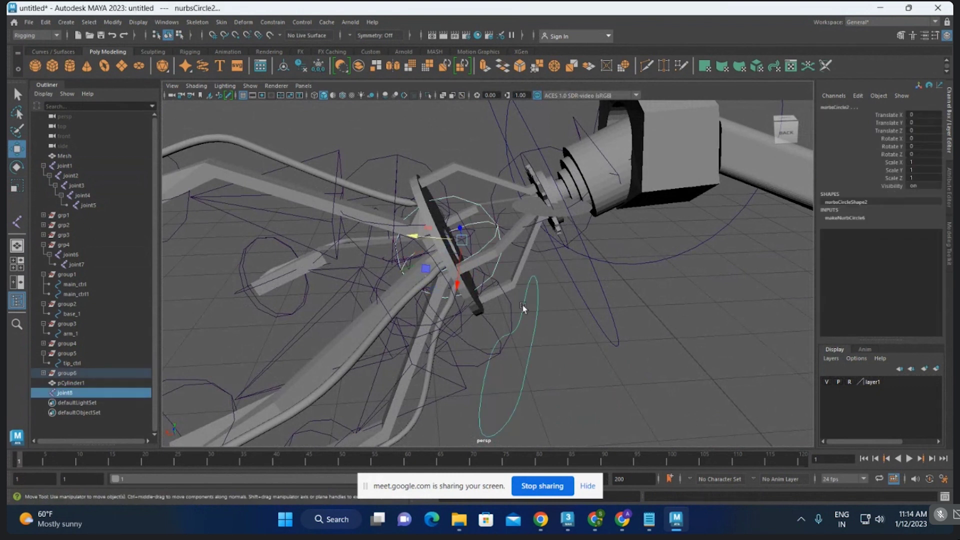
left_click(272, 22)
left_click(283, 49)
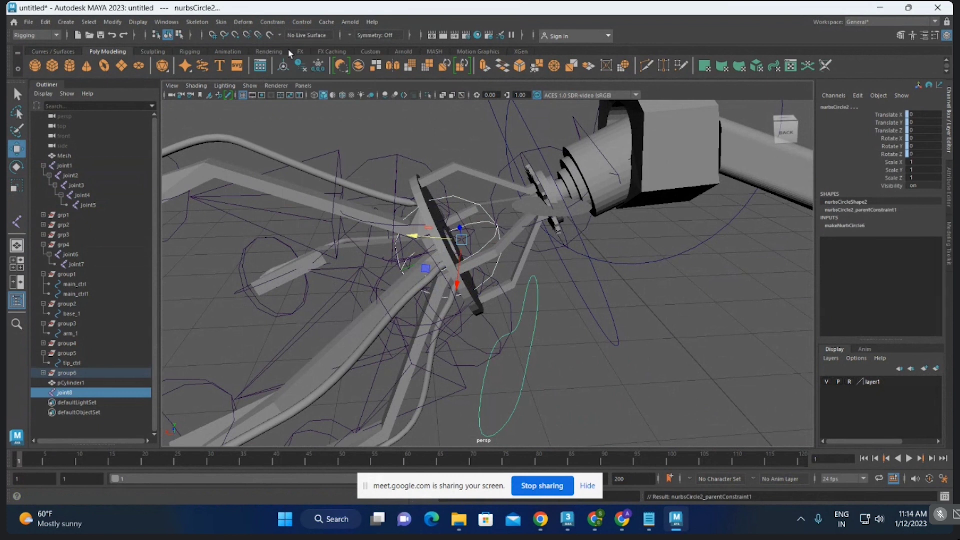
key("ctrl+z")
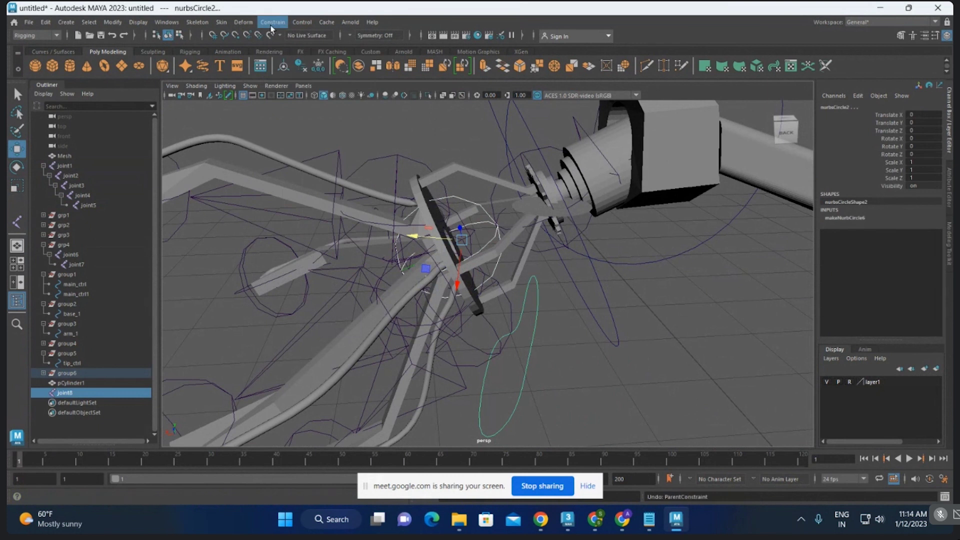
Step: Parent-constrain nurbsCircle2 to joint8 with Maintain offset unchecked, snapping it onto the wrist
left_click(272, 22)
left_click(366, 49)
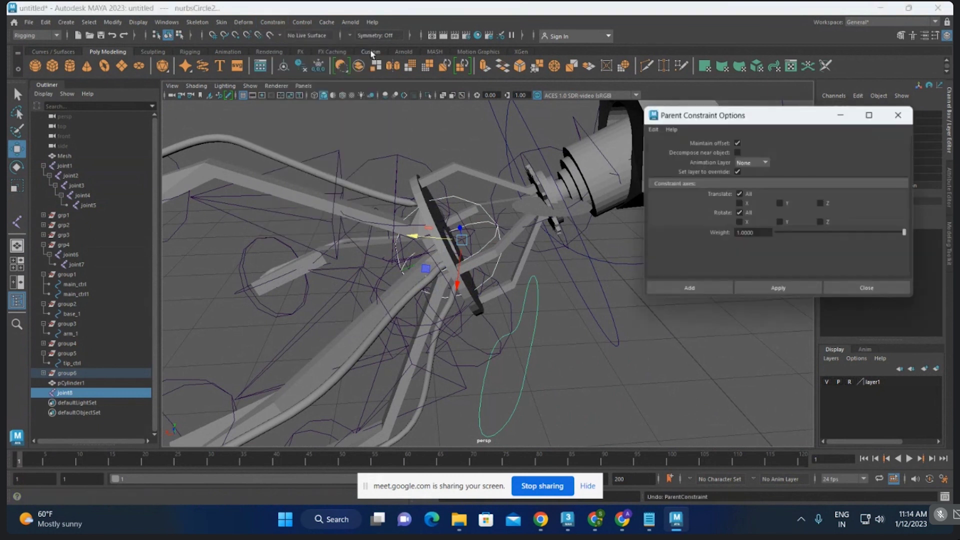
left_click(737, 143)
left_click(778, 289)
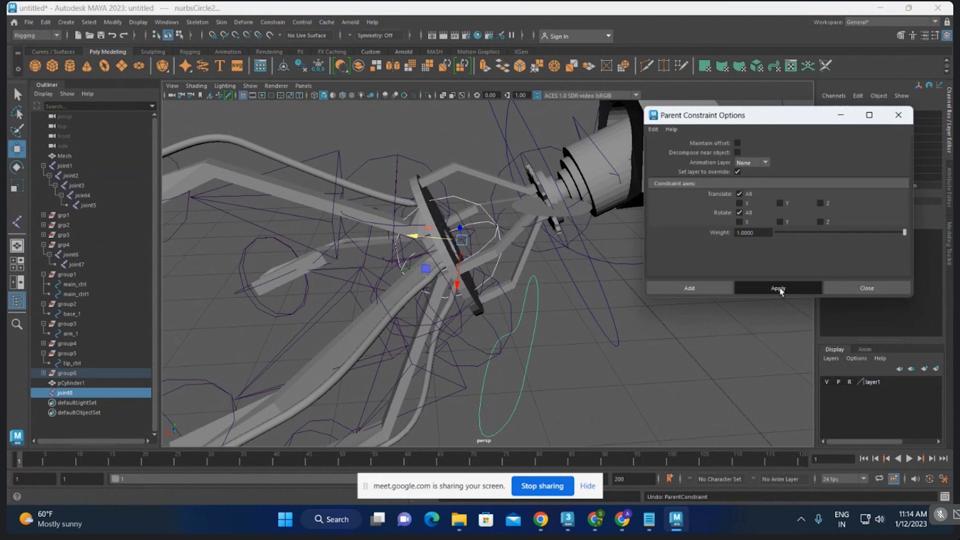
mouse_move(487, 244)
left_mouse_down("alt")
mouse_move(521, 247)
mouse_move(591, 210)
left_mouse_up("alt")
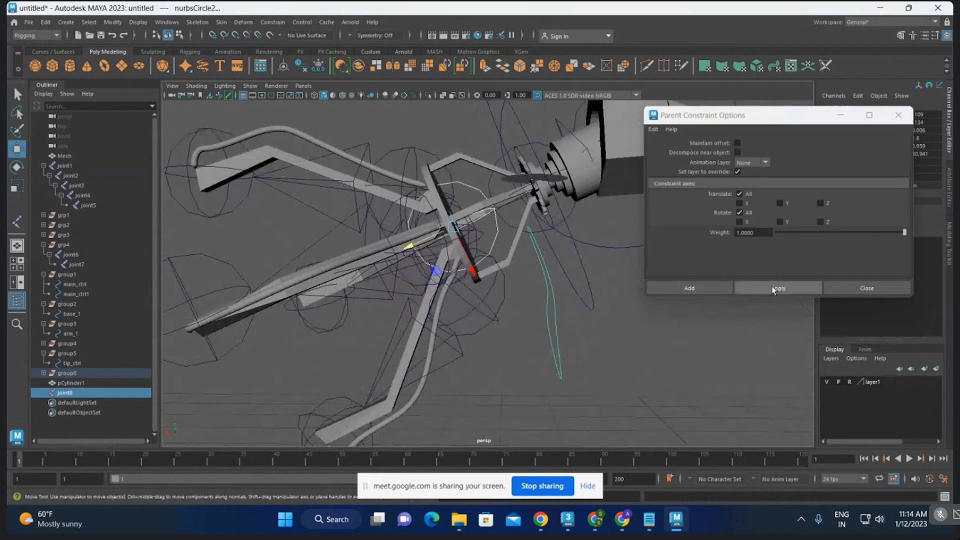
left_click(783, 290)
left_click(869, 290)
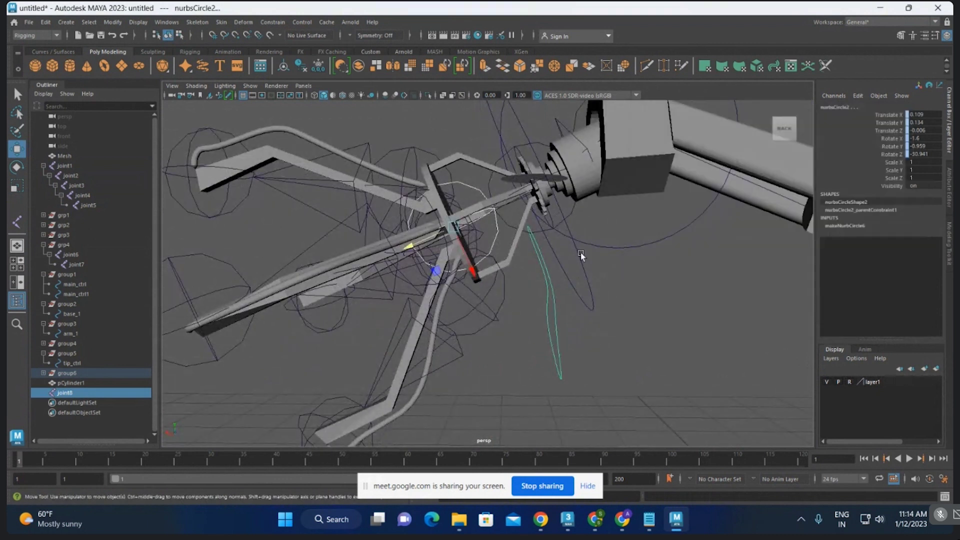
mouse_move(581, 253)
left_mouse_down("alt")
mouse_move(530, 223)
mouse_move(568, 266)
left_mouse_up("alt")
Step: Select all of the gripper circle's control points and move them into place around the wrist
right_click(681, 218)
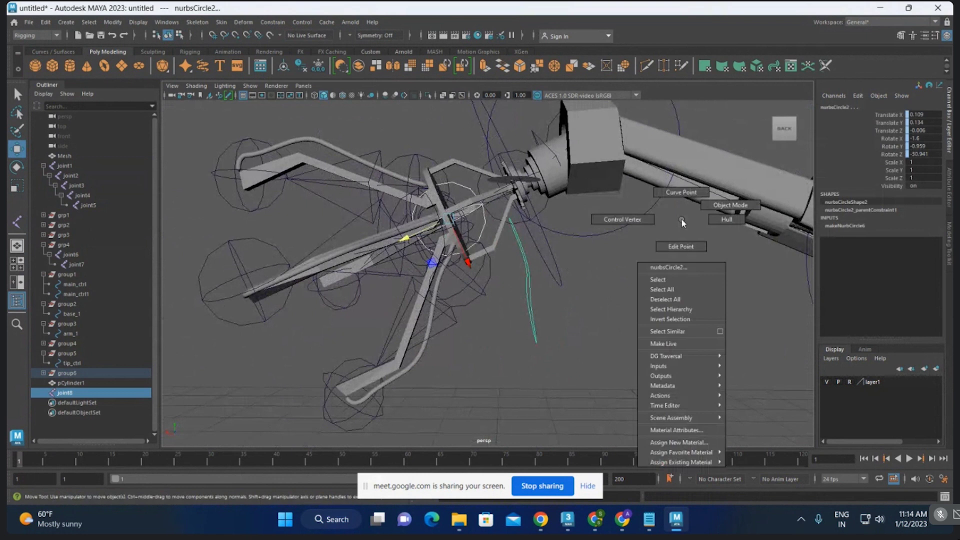
left_click(505, 207)
left_click_drag(505, 207, 589, 385)
left_click_drag(589, 350, 610, 317, "alt")
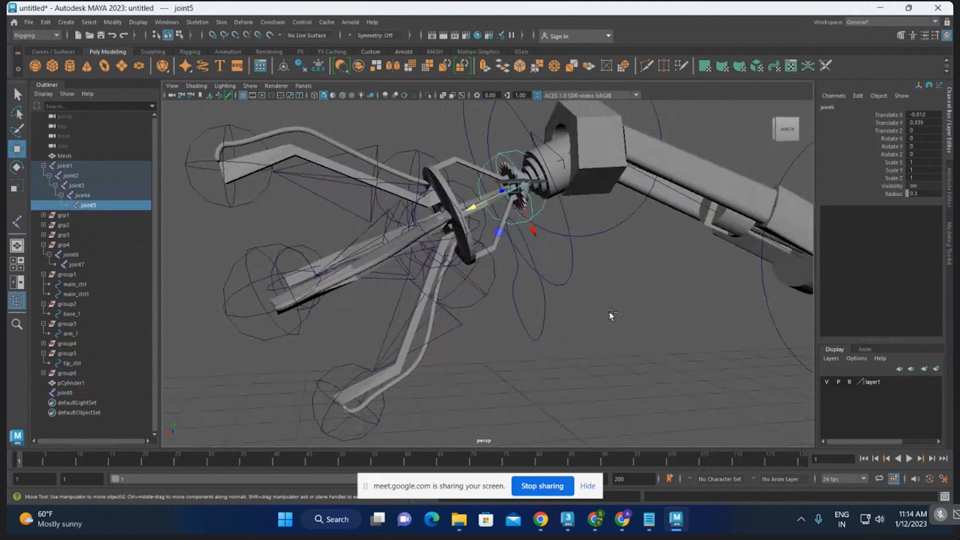
key("ctrl+z")
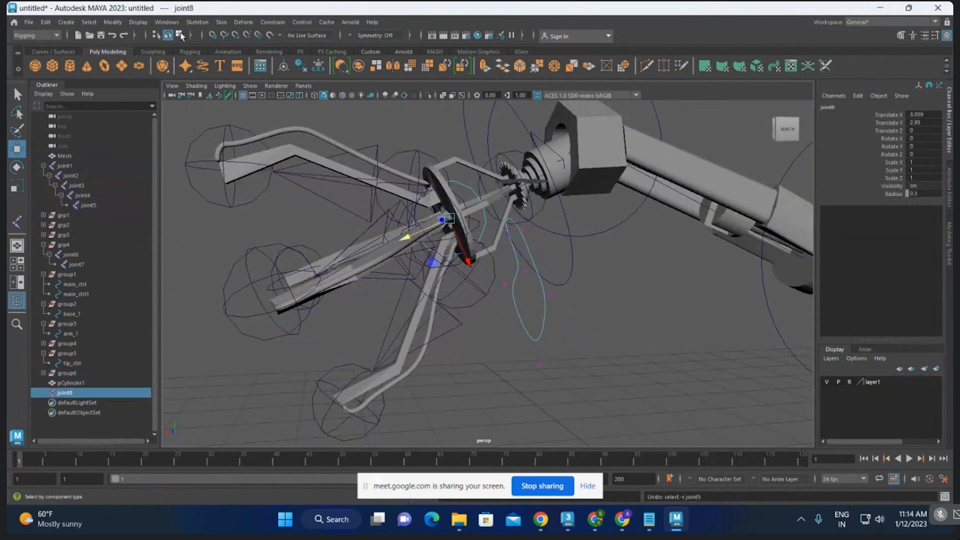
left_click(181, 36)
mouse_move(497, 199)
left_mouse_down()
mouse_move(562, 325)
mouse_move(559, 285)
mouse_move(539, 253)
mouse_move(542, 333)
mouse_move(529, 299)
mouse_move(535, 320)
mouse_move(598, 297)
mouse_move(531, 285)
mouse_move(463, 300)
left_mouse_up()
key("e")
key("w")
mouse_move(525, 300)
left_mouse_down("alt")
mouse_move(545, 308)
mouse_move(509, 308)
left_mouse_up("alt")
left_click_drag(510, 265, 512, 250, "alt")
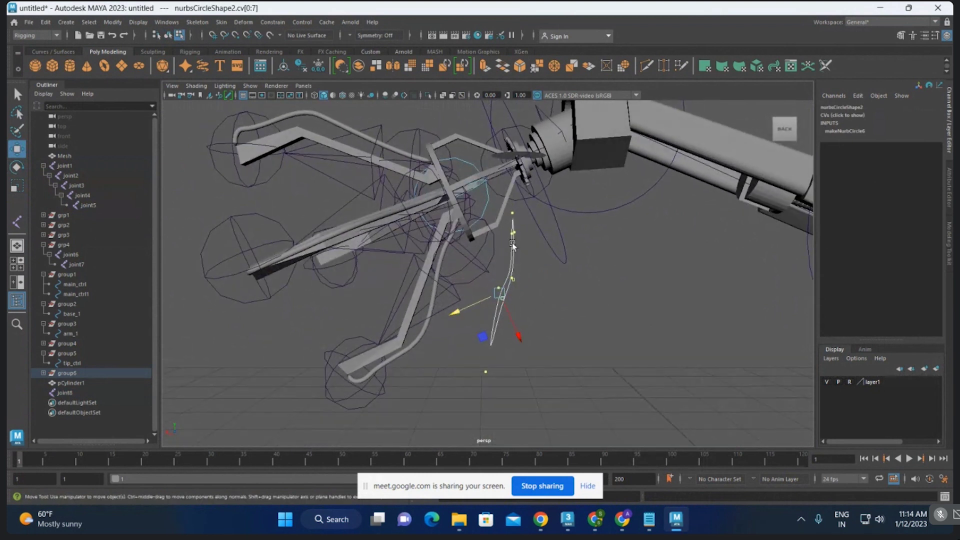
right_click_drag(513, 245, 570, 228)
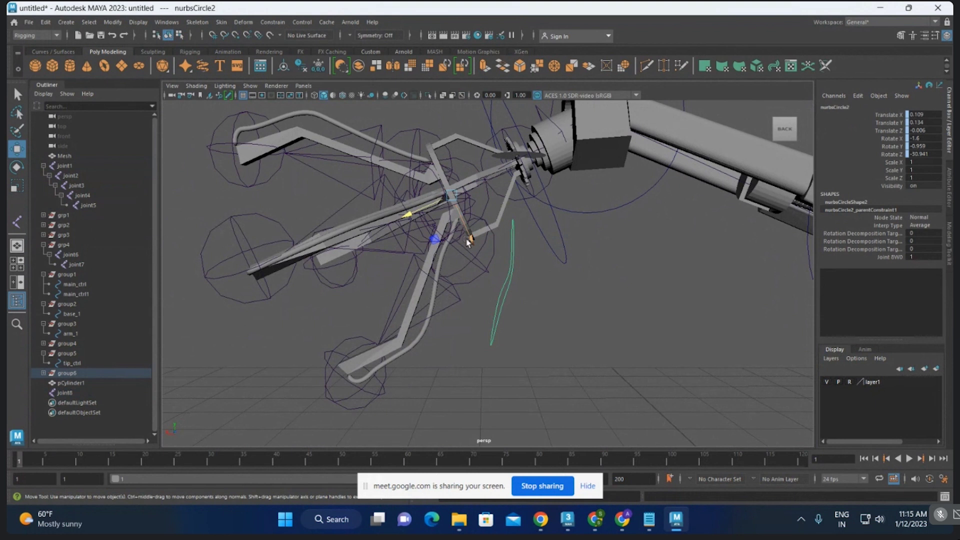
Step: Delete nurbsCircle2_parentConstraint1 under group6 in the Outliner, then reselect nurbsCircle2
left_click(495, 295)
left_click(503, 314)
left_click(44, 373)
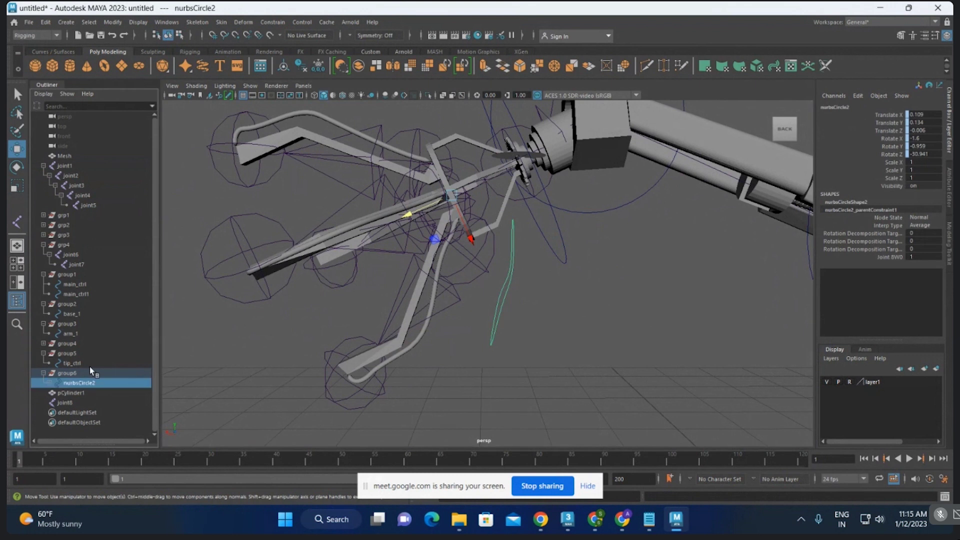
left_click(47, 383)
left_click(91, 393)
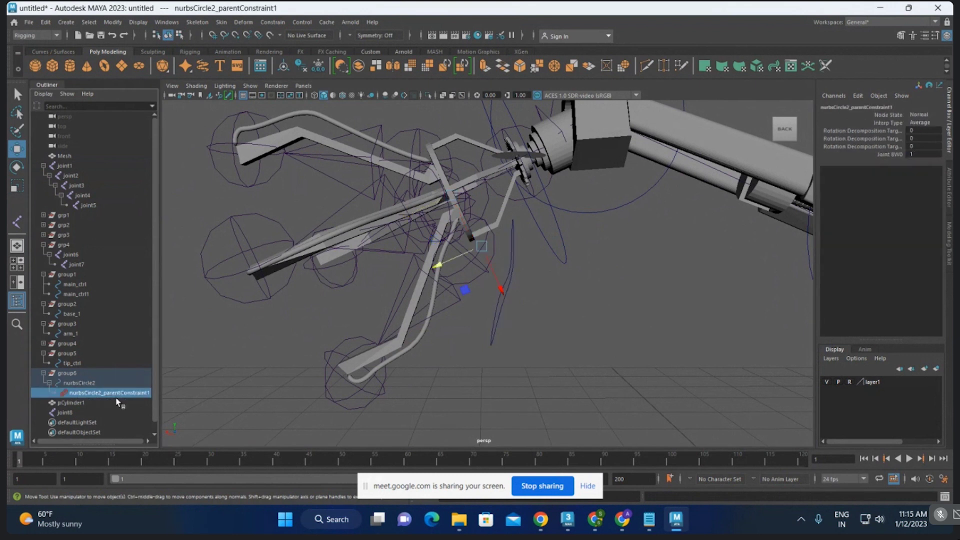
key("Delete")
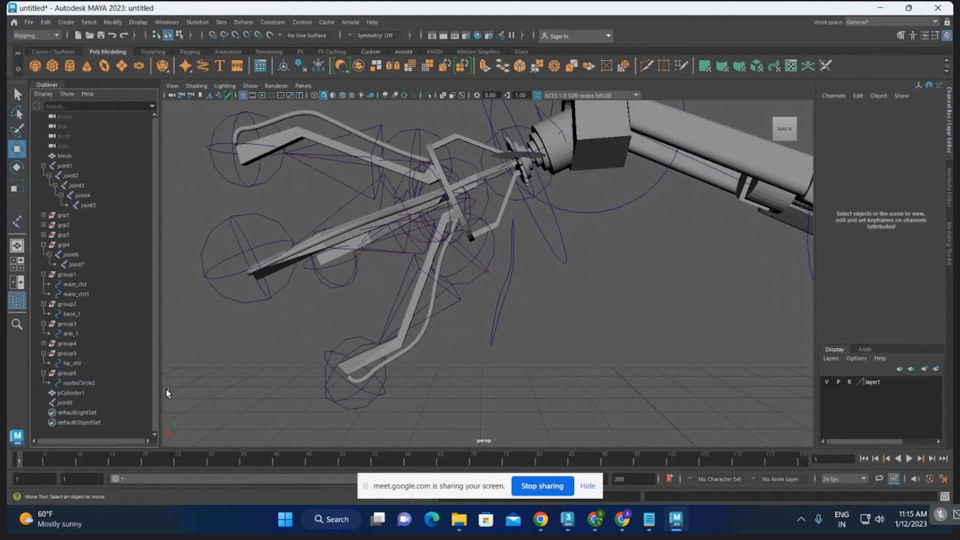
left_click(487, 324)
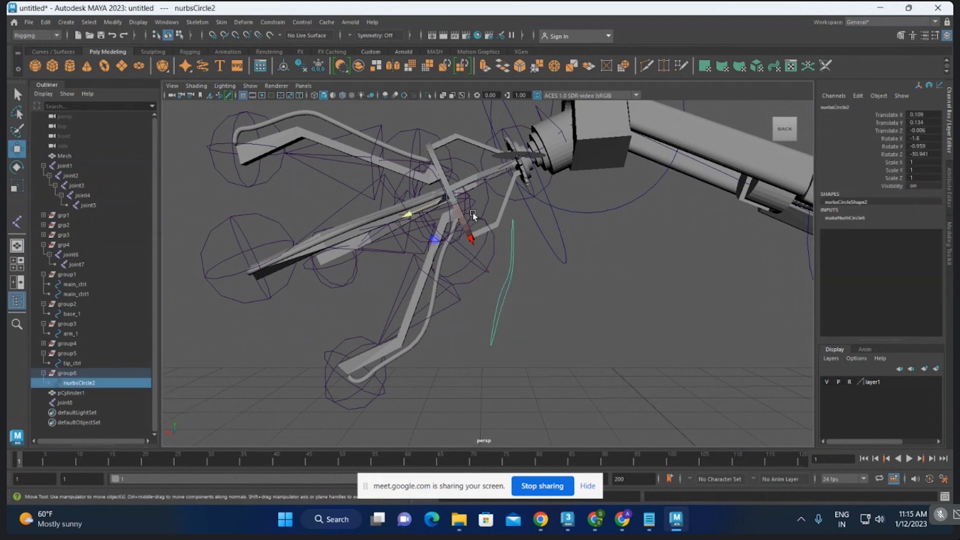